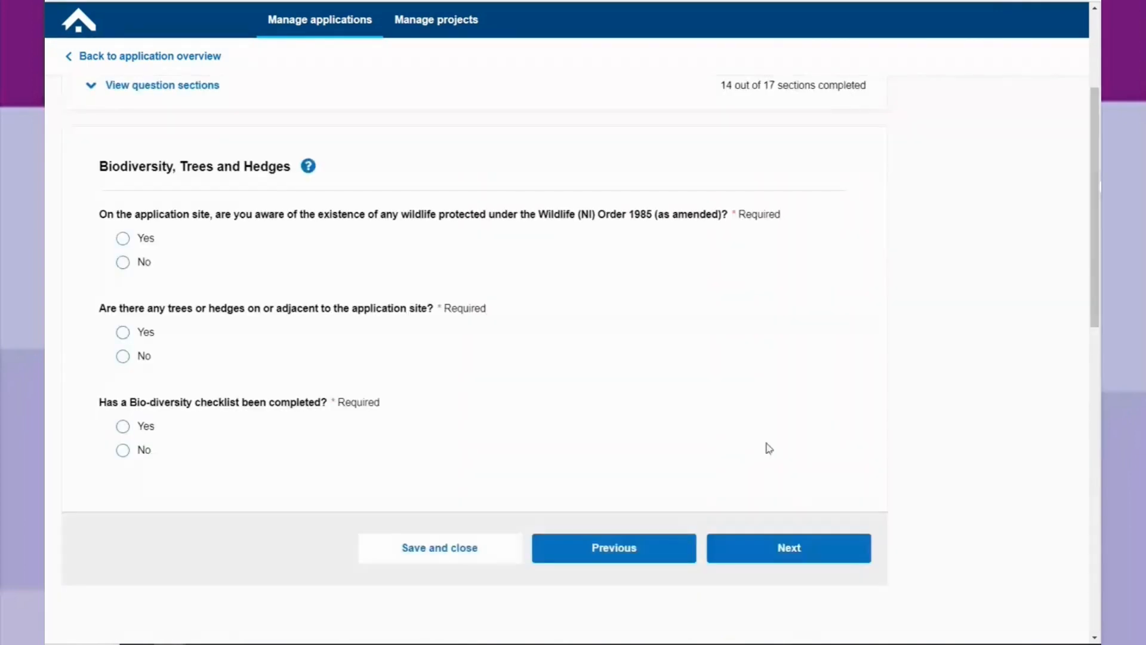
# Answer No to protected wildlife and Yes to trees or hedges, drawing details and the bio-diversity checklist, and continue to the next section.
pyautogui.click(123, 266)
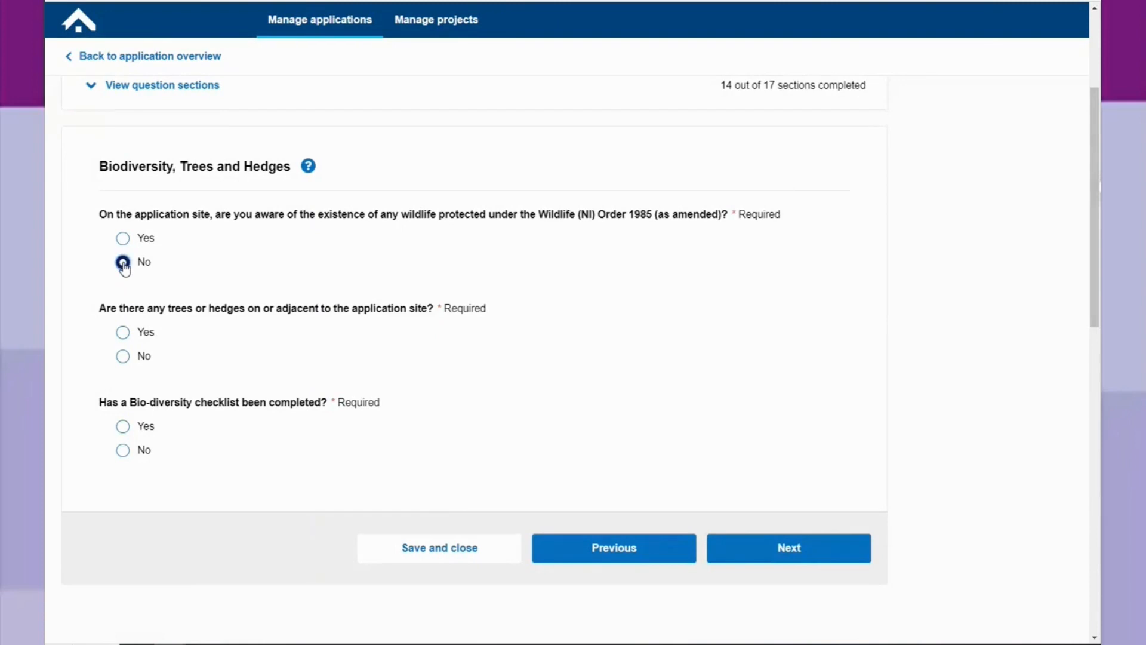
pyautogui.click(123, 332)
pyautogui.scroll(-2, 173, 428)
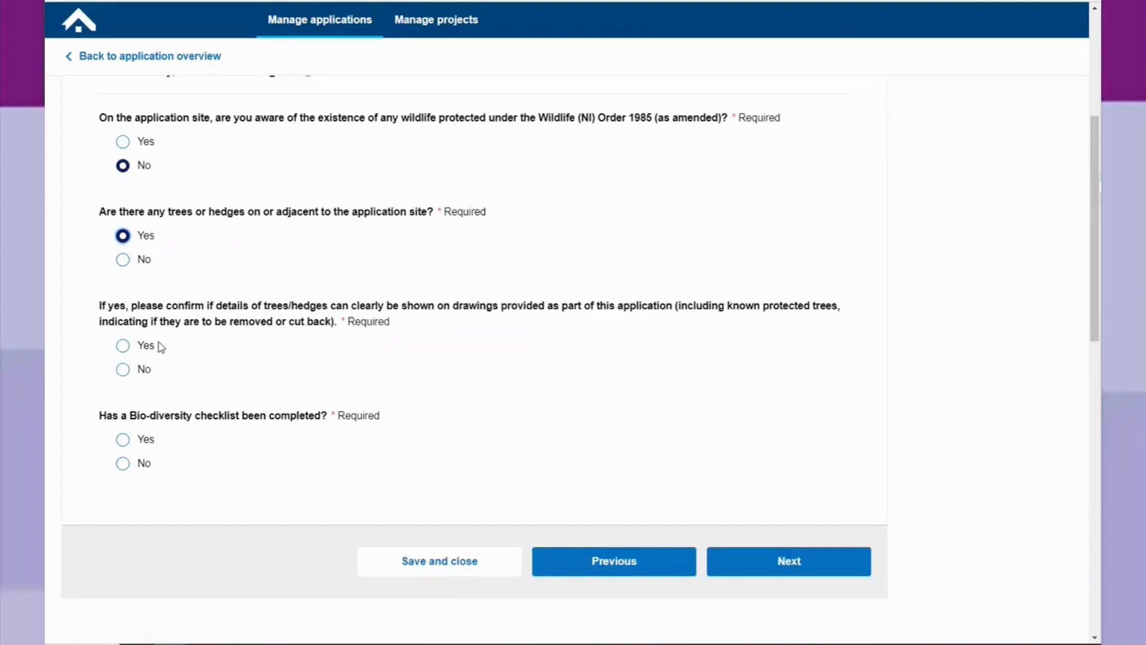
pyautogui.click(123, 346)
pyautogui.click(122, 441)
pyautogui.click(772, 562)
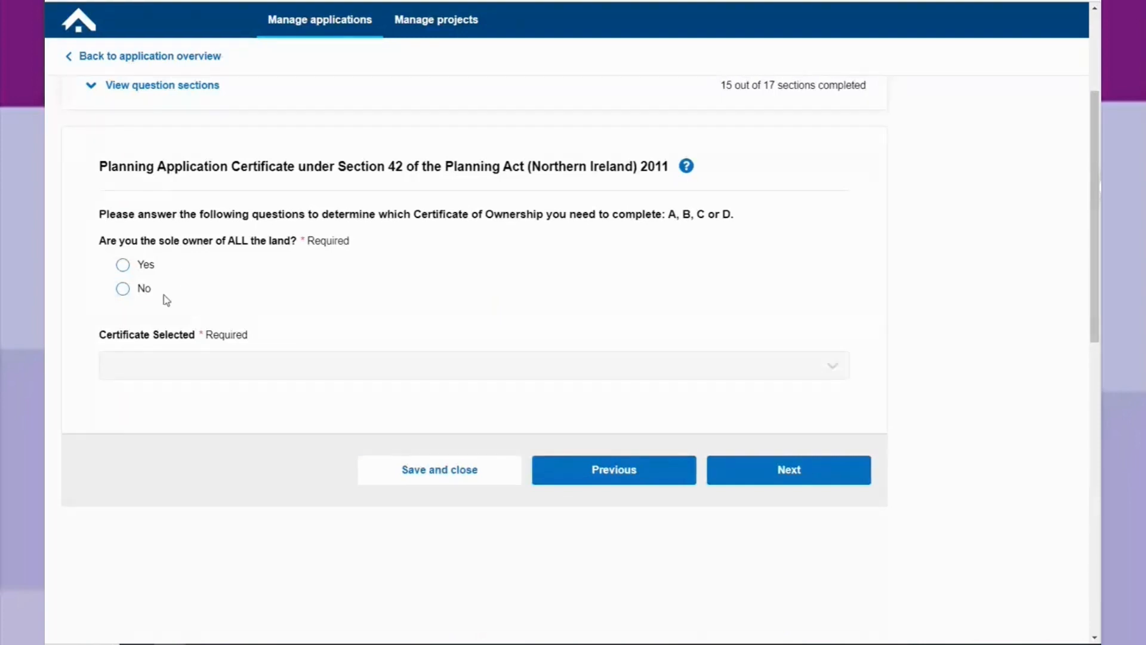
pyautogui.click(123, 267)
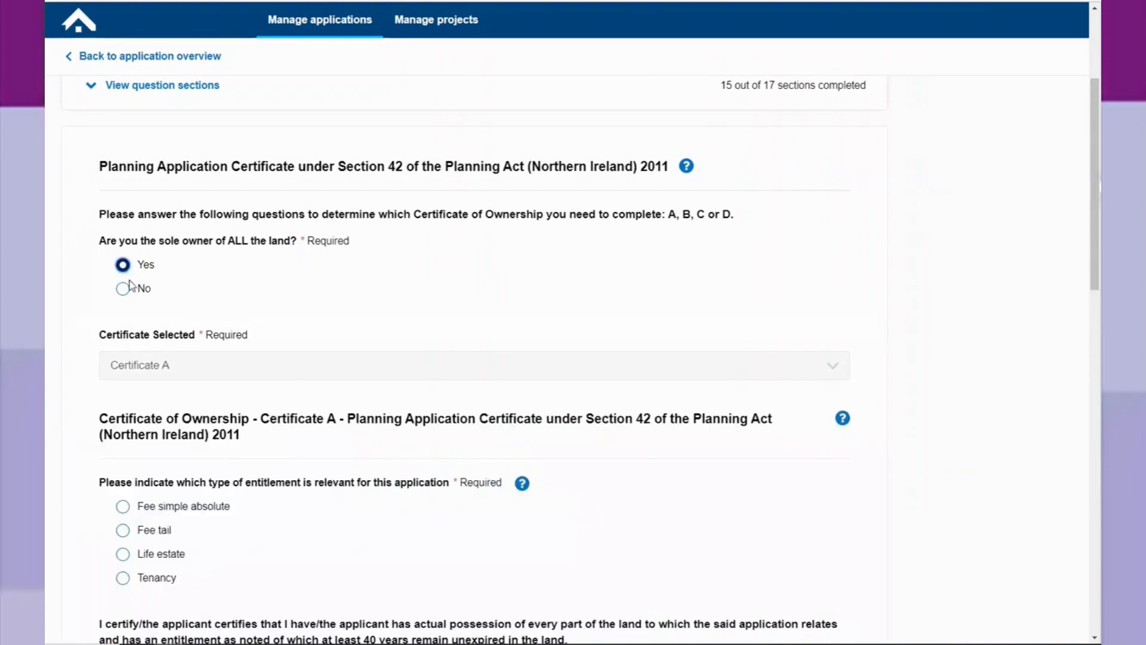
pyautogui.click(125, 289)
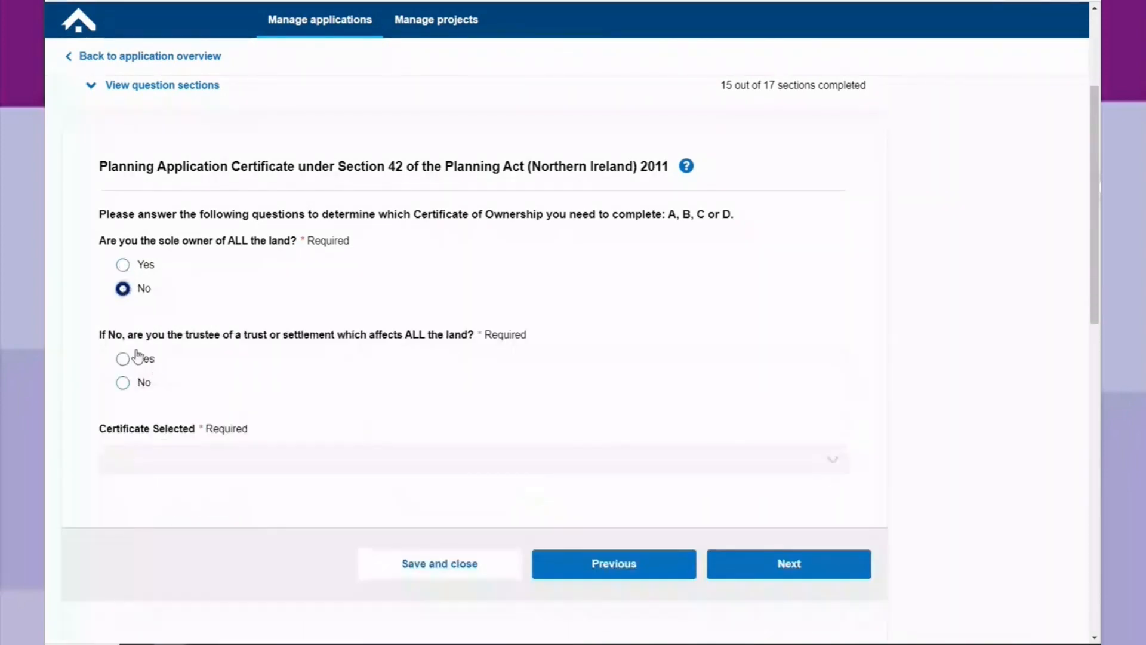
pyautogui.click(124, 384)
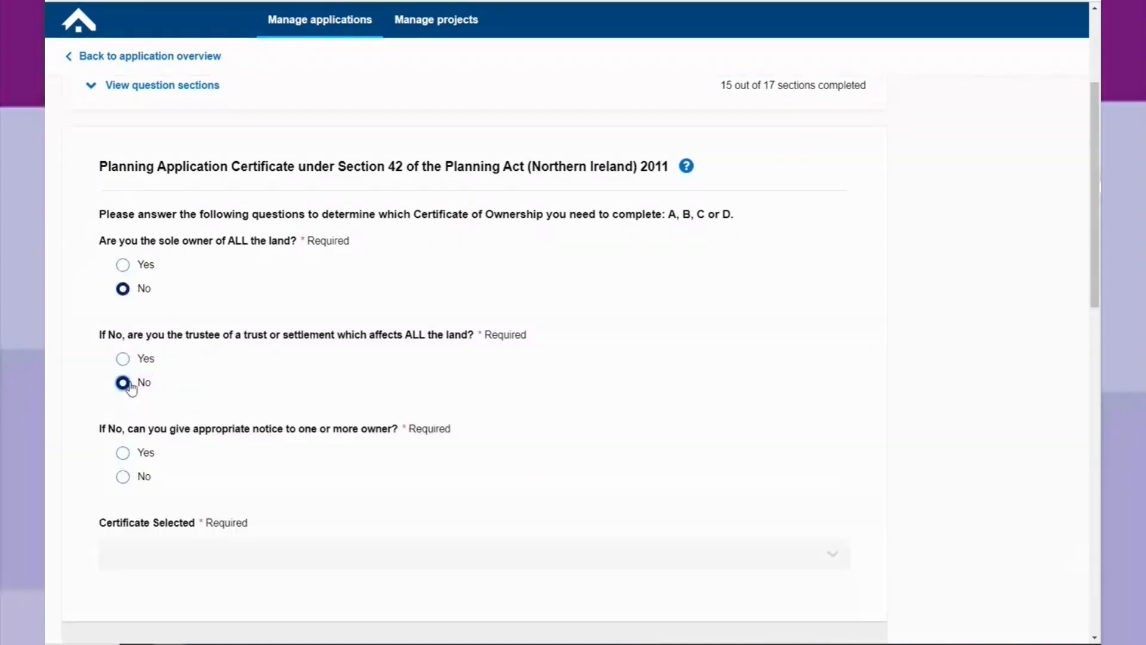
pyautogui.click(123, 359)
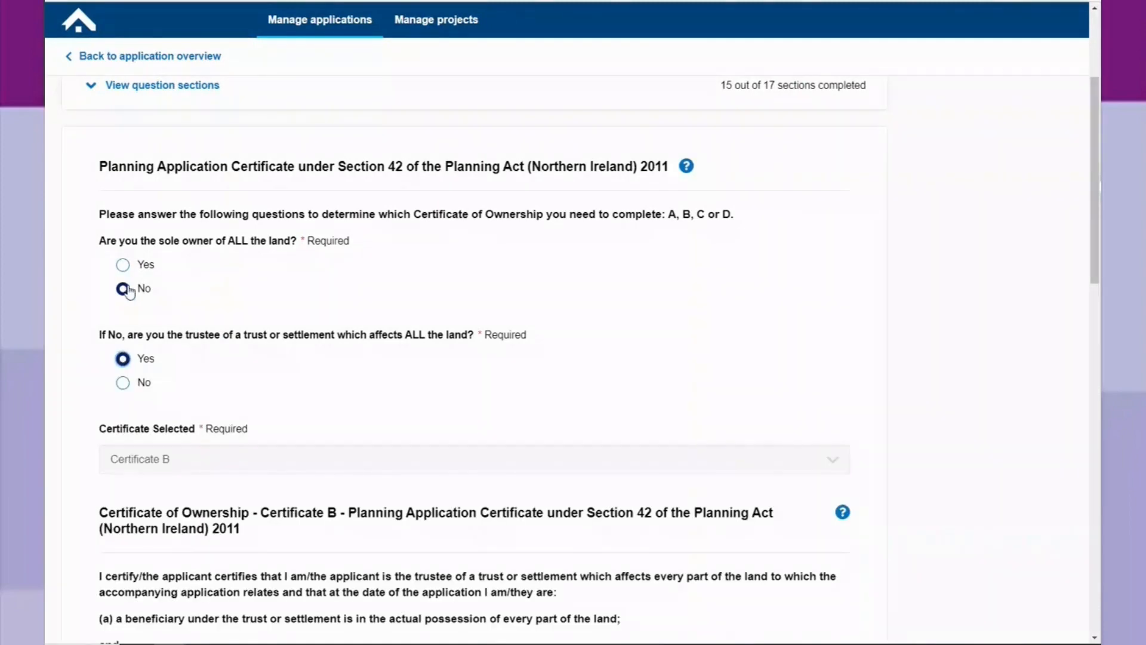
# Declare sole ownership of all the land with Fee simple absolute entitlement, confirm the Certificate A declaration and continue.
pyautogui.click(122, 264)
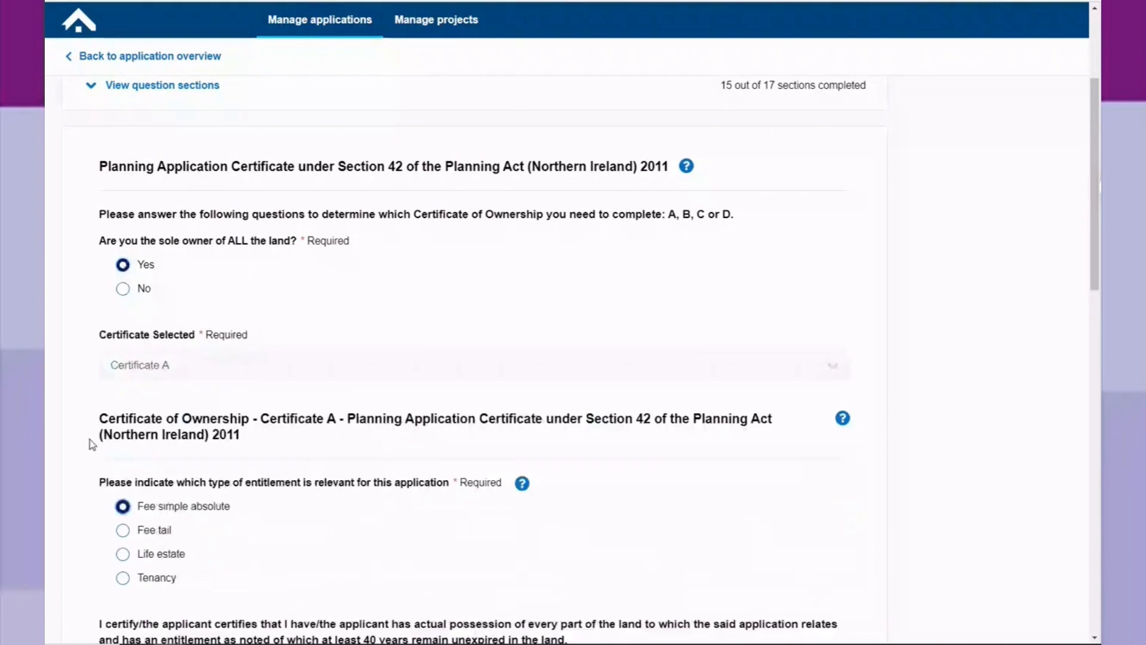
pyautogui.scroll(-5, 90, 440)
pyautogui.click(106, 381)
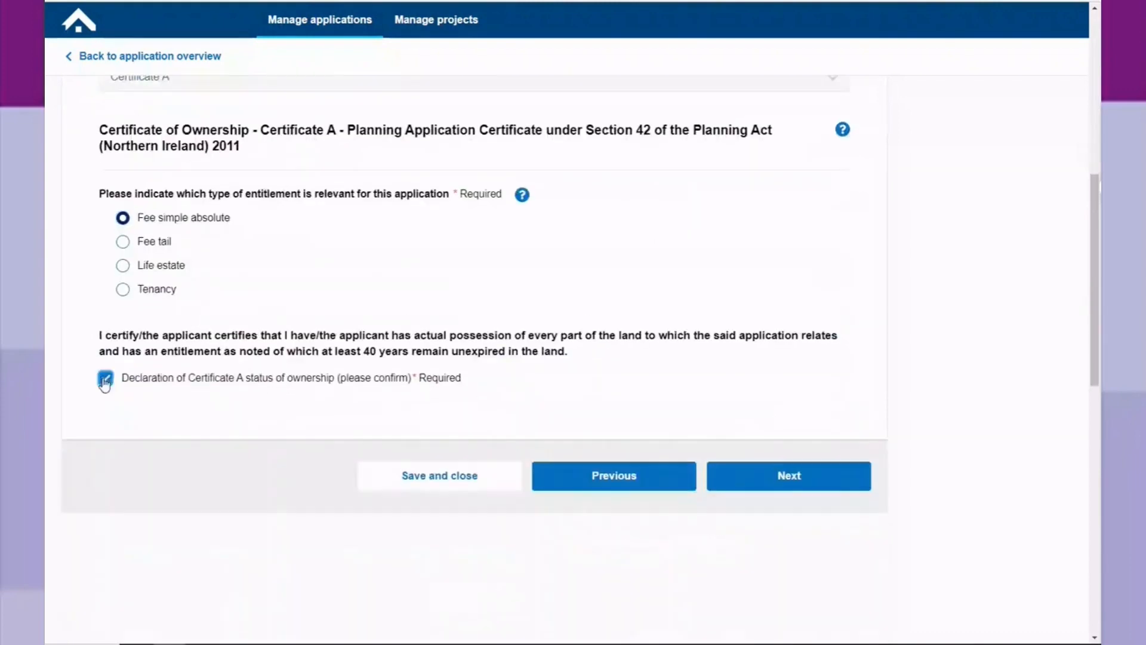
pyautogui.click(799, 480)
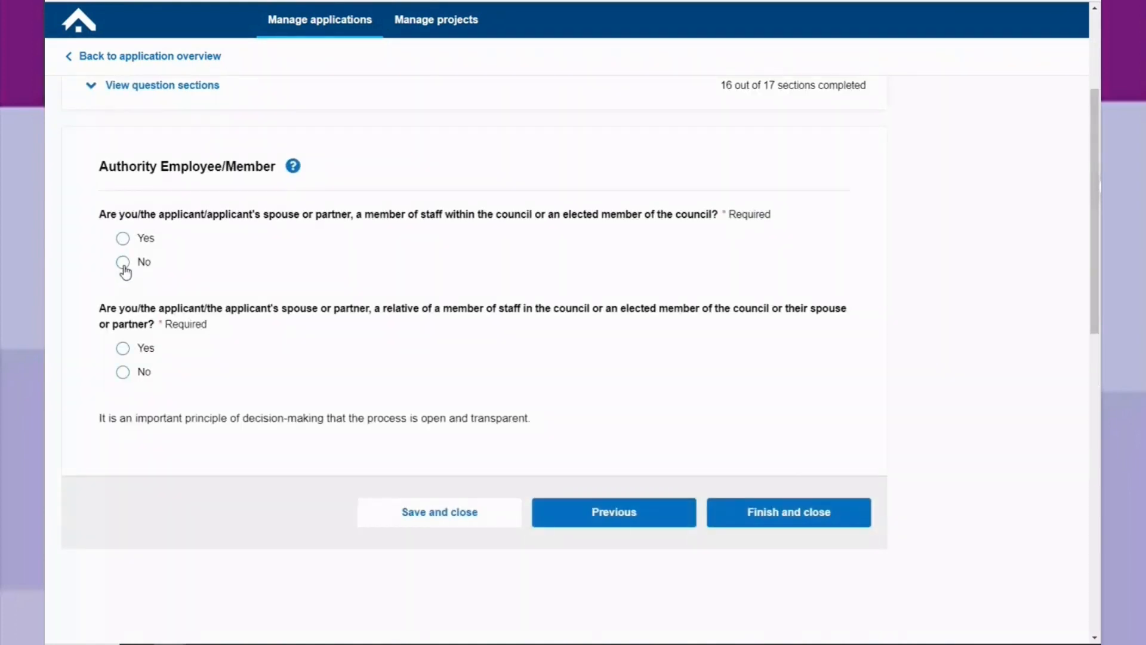
# Answer No to both Authority Employee/Member questions and finish the application questions.
pyautogui.click(123, 264)
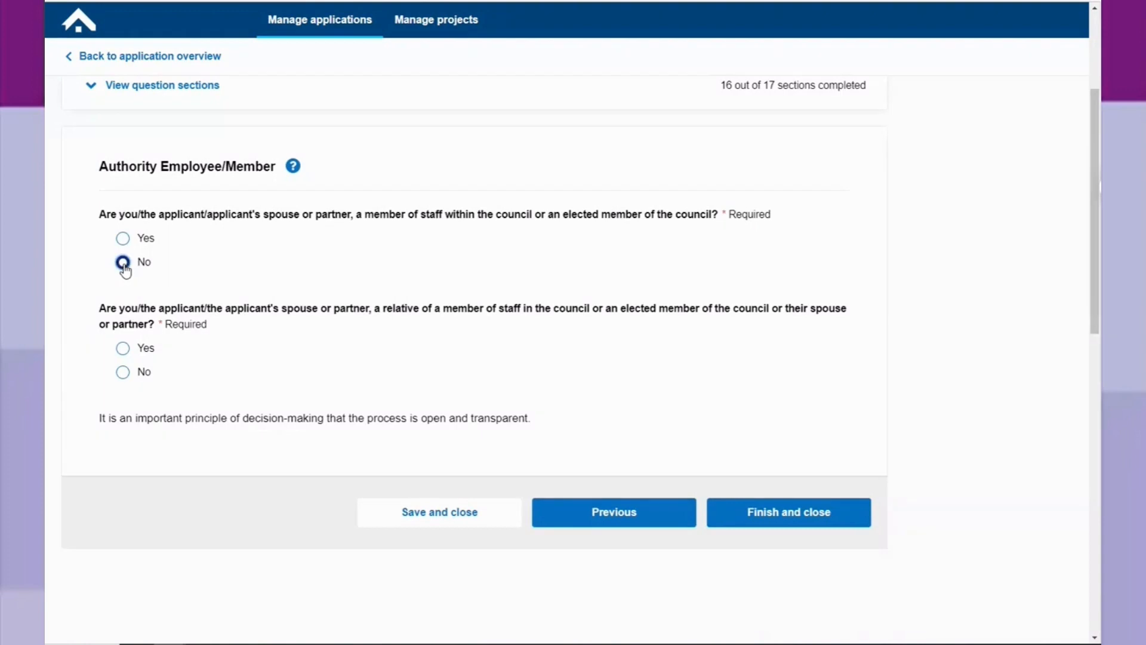
pyautogui.click(123, 376)
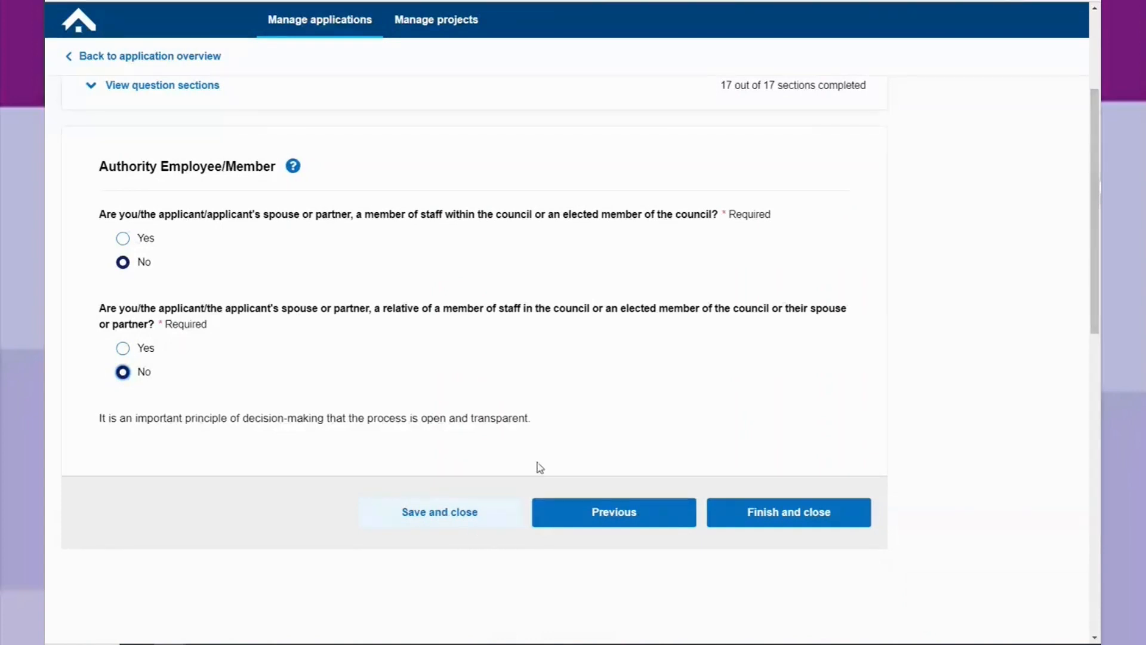
pyautogui.click(802, 517)
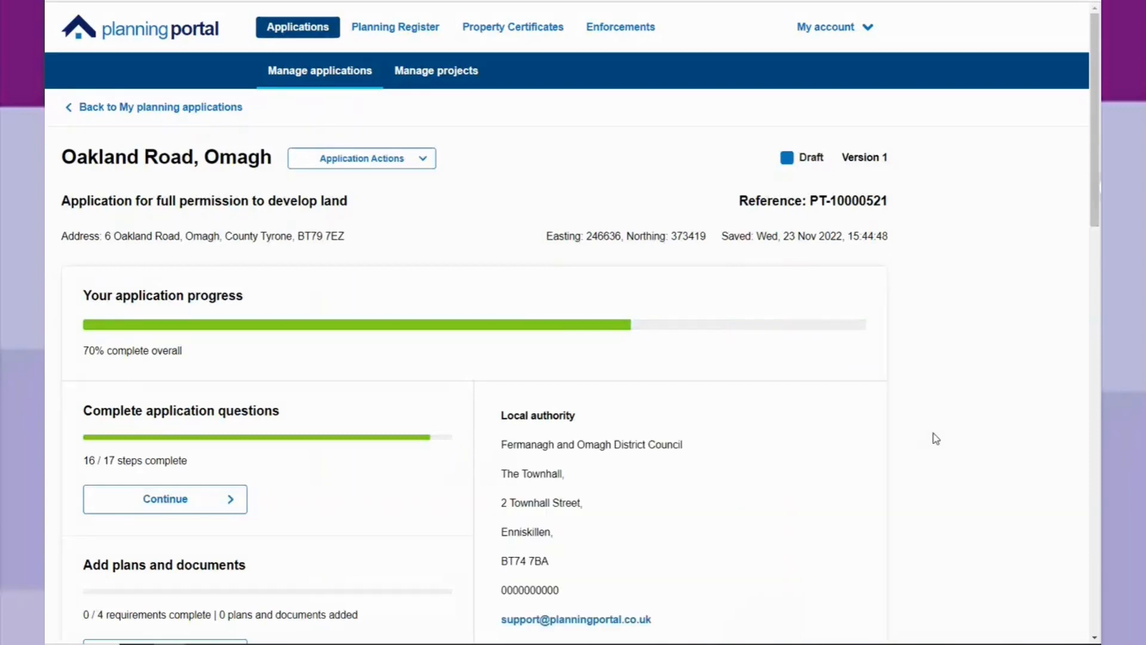
# Open the application's plans and documents section and review the minimum supporting document requirements.
pyautogui.scroll(-3, 867, 412)
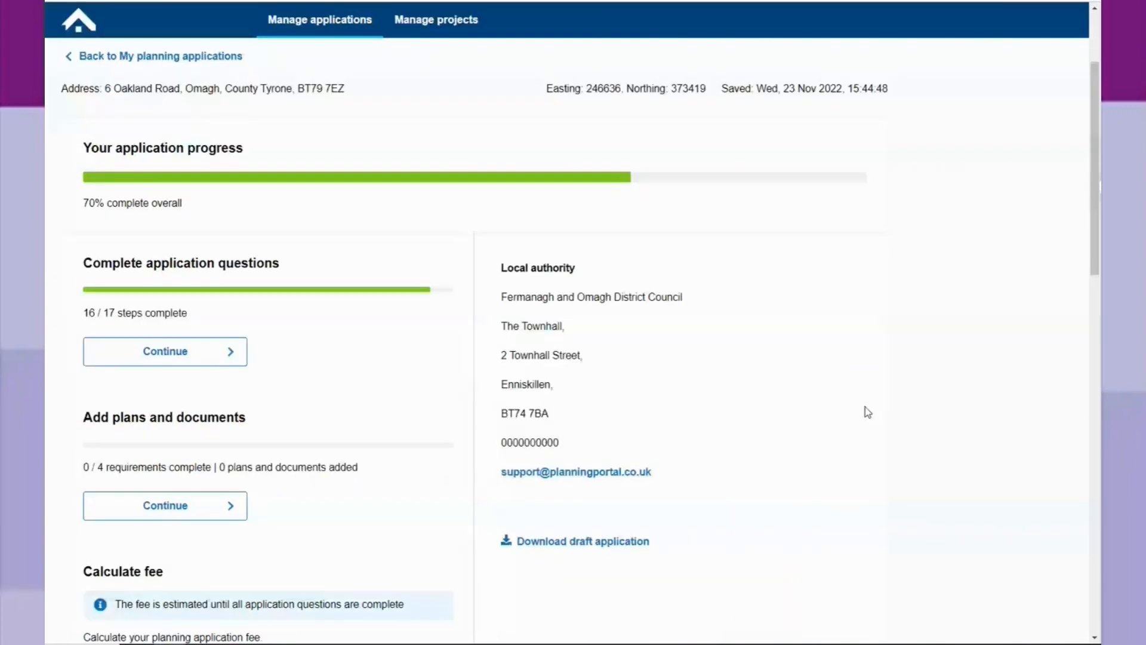
pyautogui.scroll(-1, 867, 412)
pyautogui.scroll(-2, 285, 376)
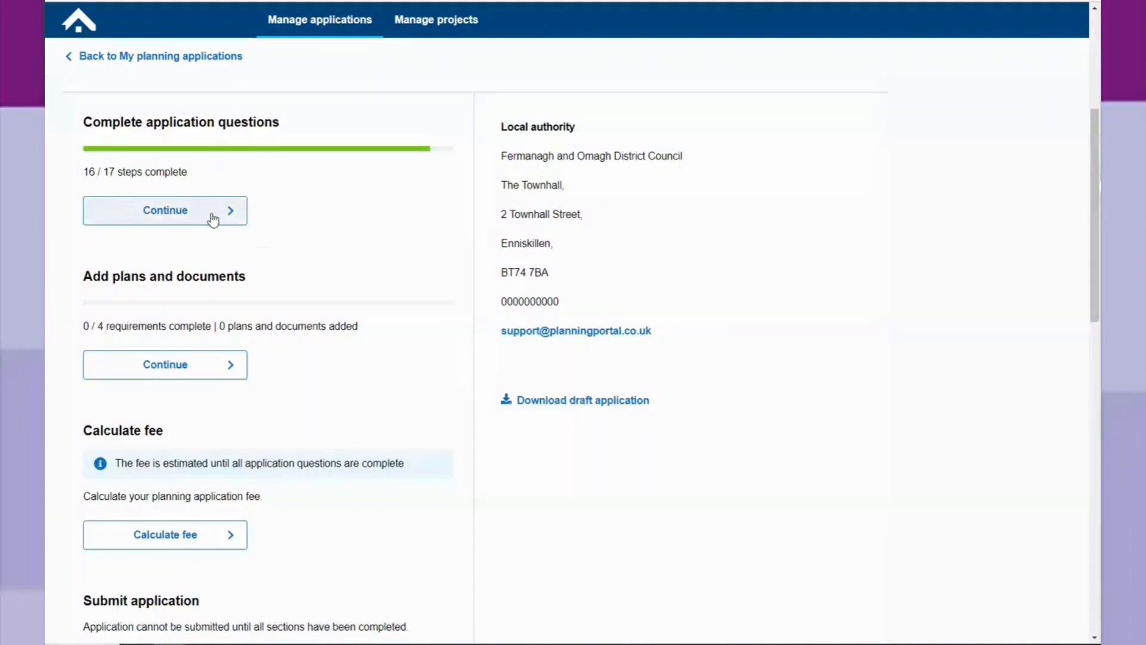
pyautogui.click(190, 372)
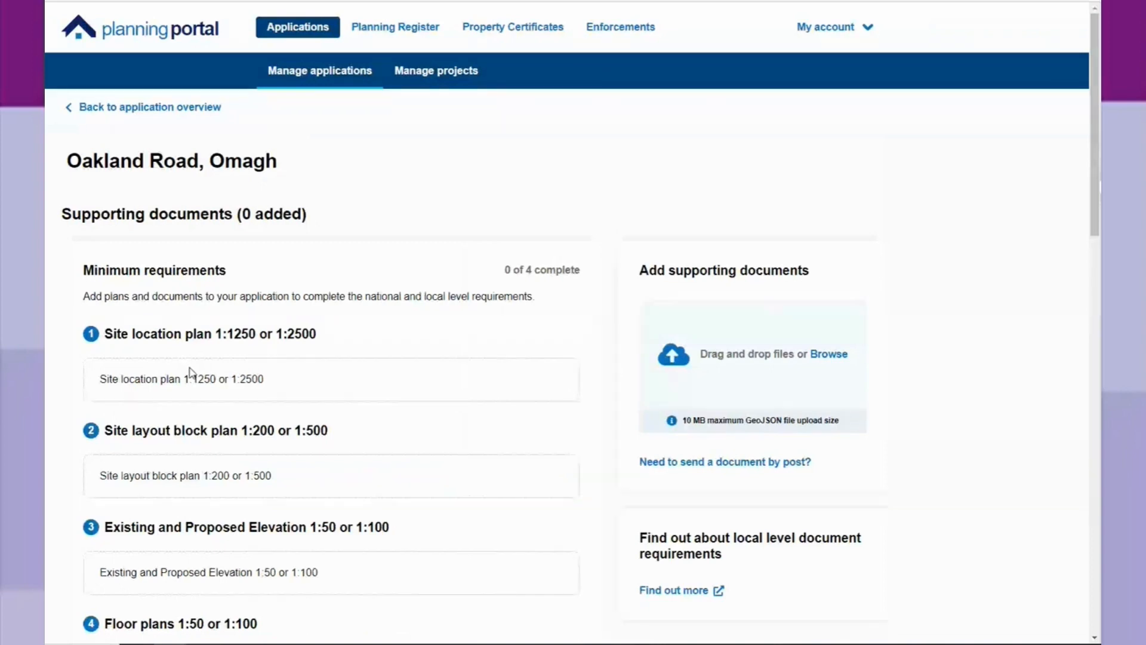
pyautogui.scroll(-2, 374, 258)
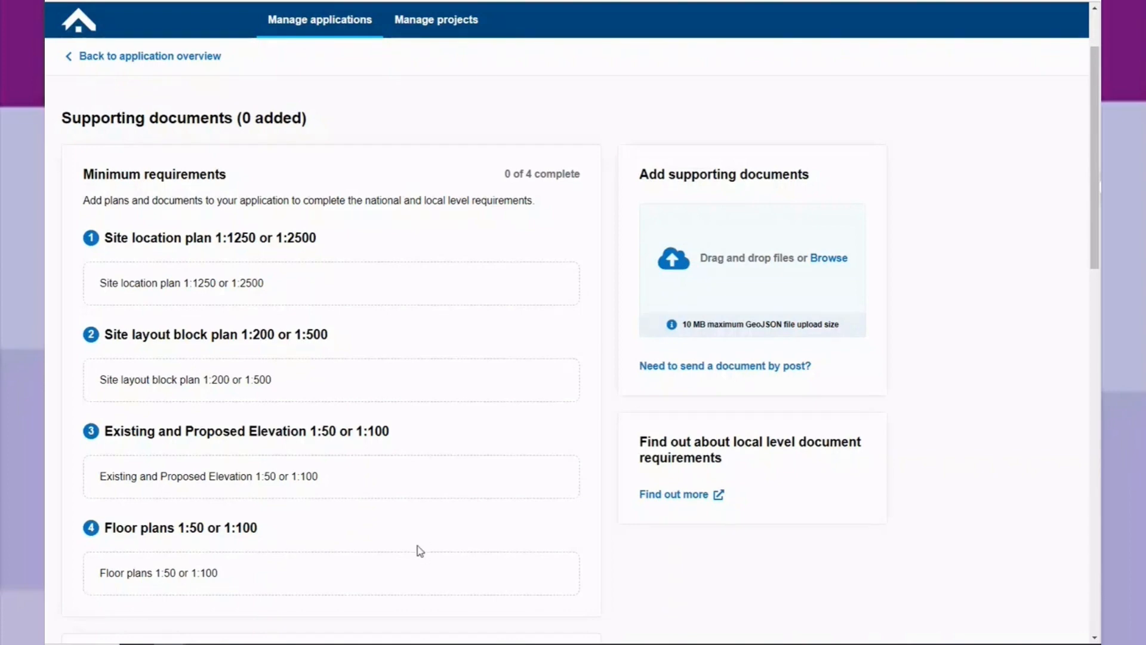
pyautogui.scroll(-2, 420, 550)
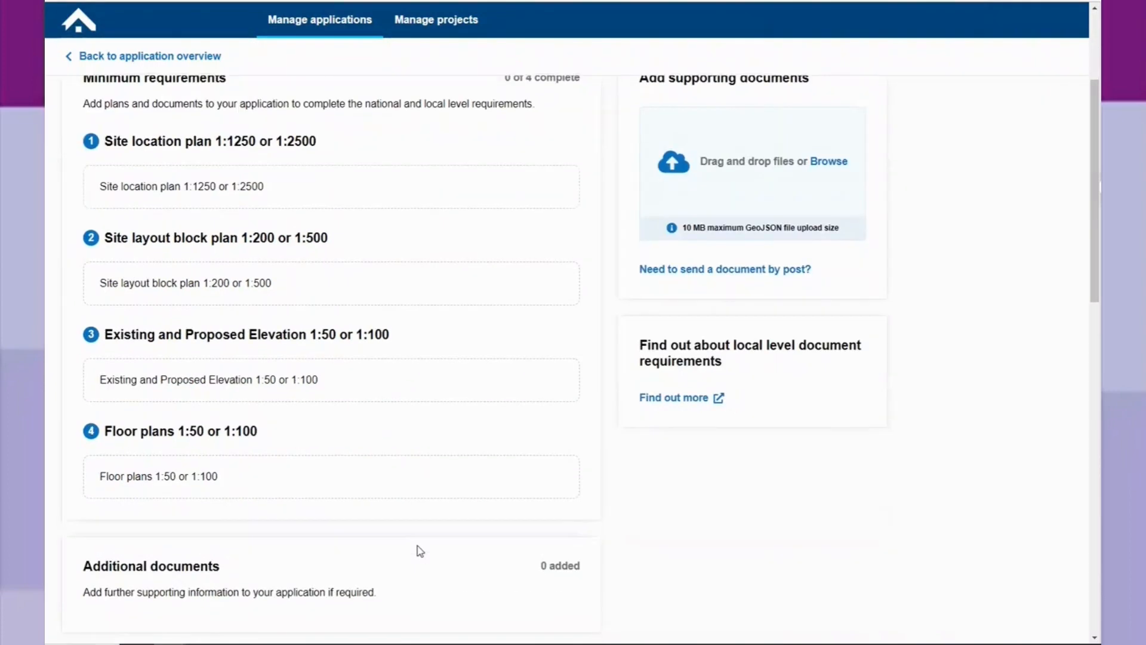
pyautogui.scroll(2, 420, 543)
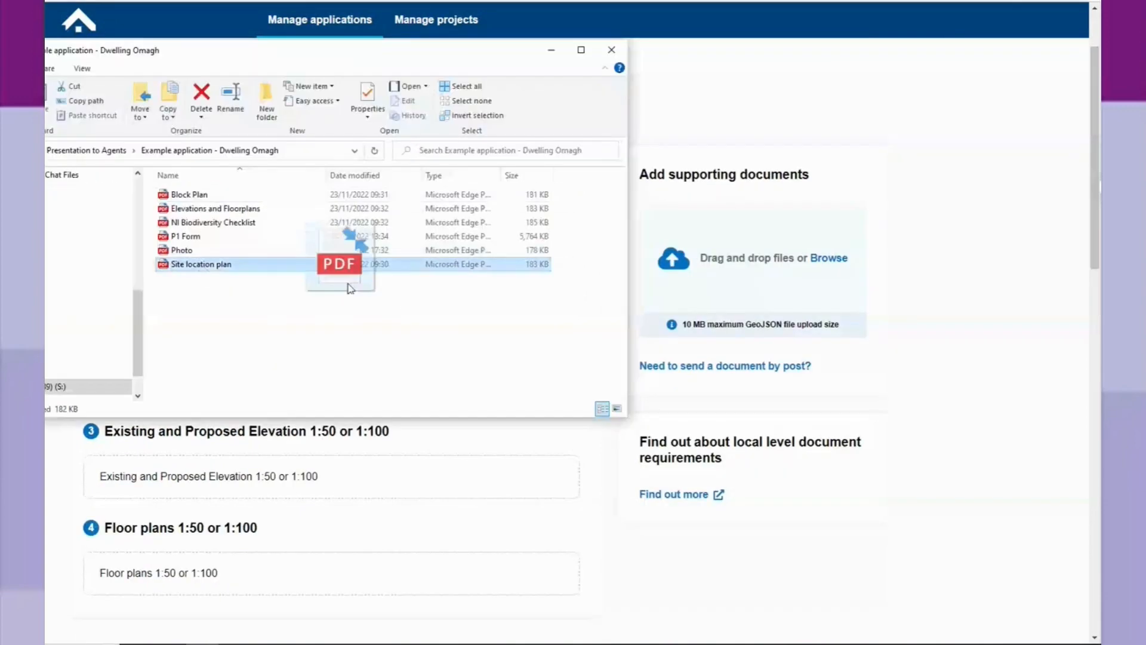
# Add the Site location plan PDF as a supporting document with document type Site location plan 1:1250 or 1:2500.
pyautogui.moveTo(351, 288); pyautogui.dragTo(758, 300)
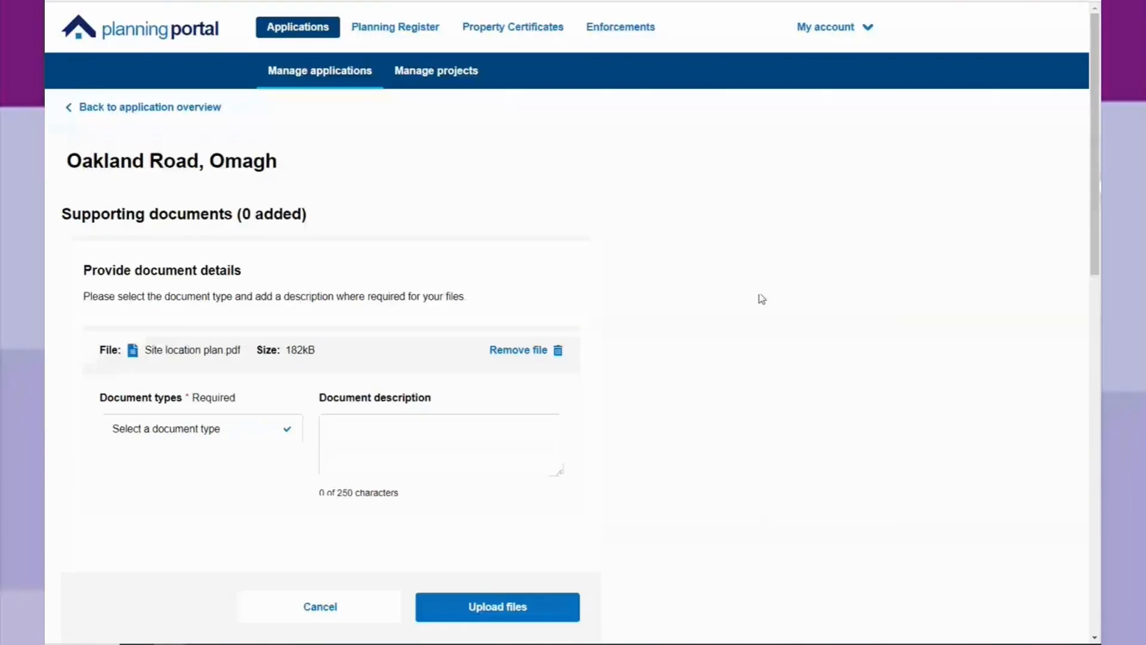
pyautogui.scroll(-2, 749, 297)
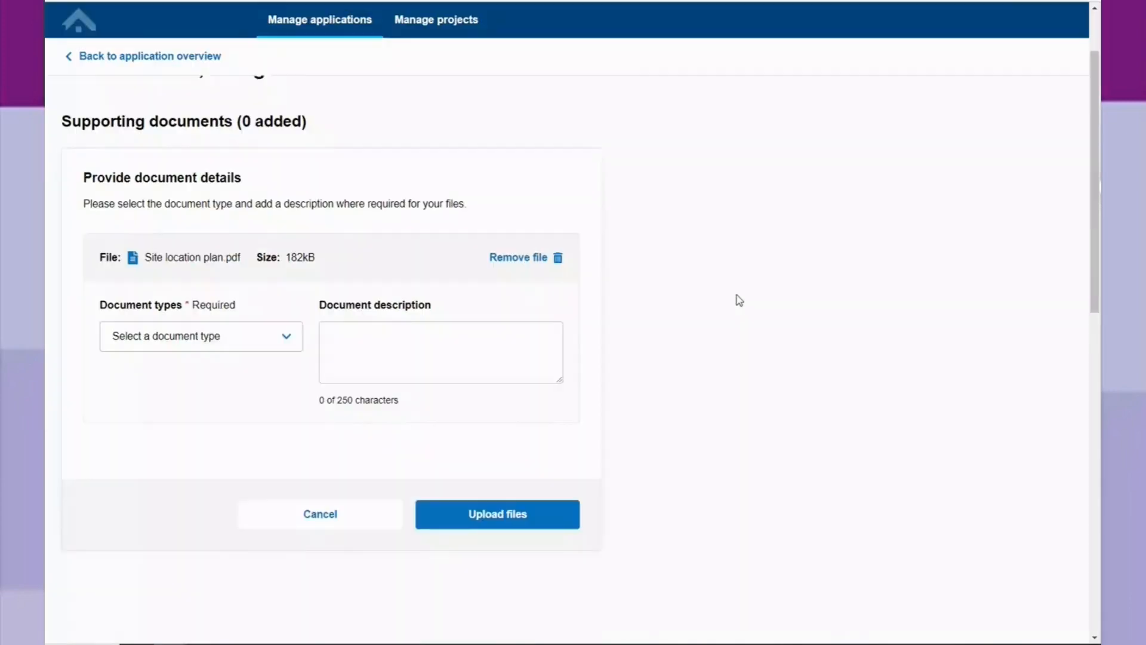
pyautogui.click(287, 336)
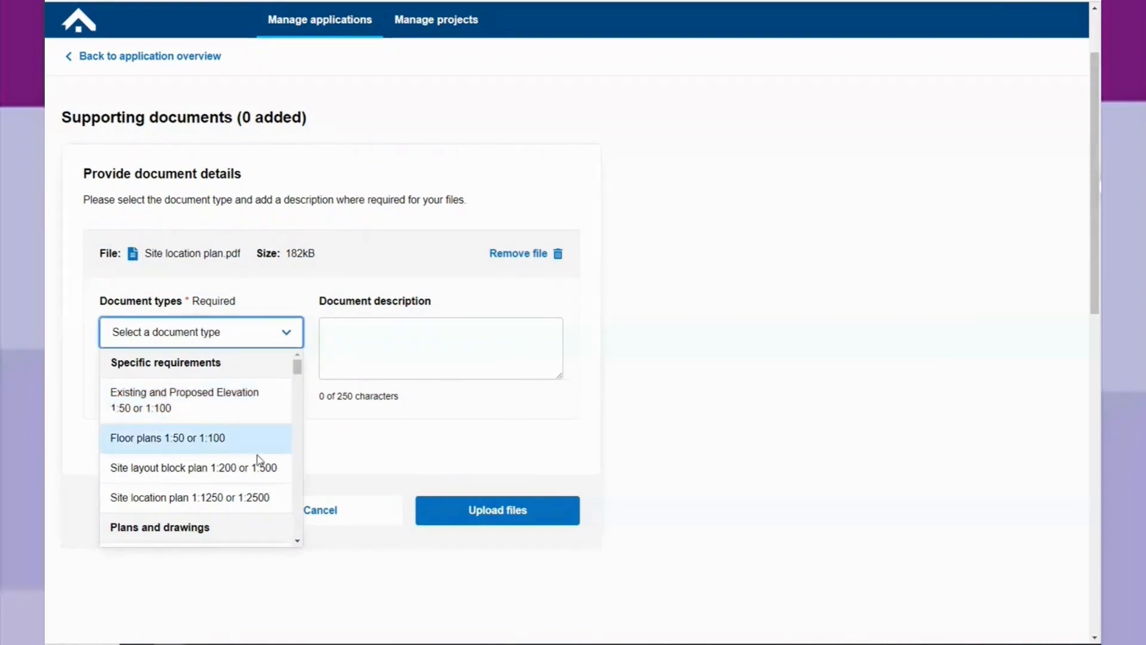
pyautogui.click(259, 497)
# Describe the document as "Site location plan", upload it and close the upload dialog.
pyautogui.click(377, 328)
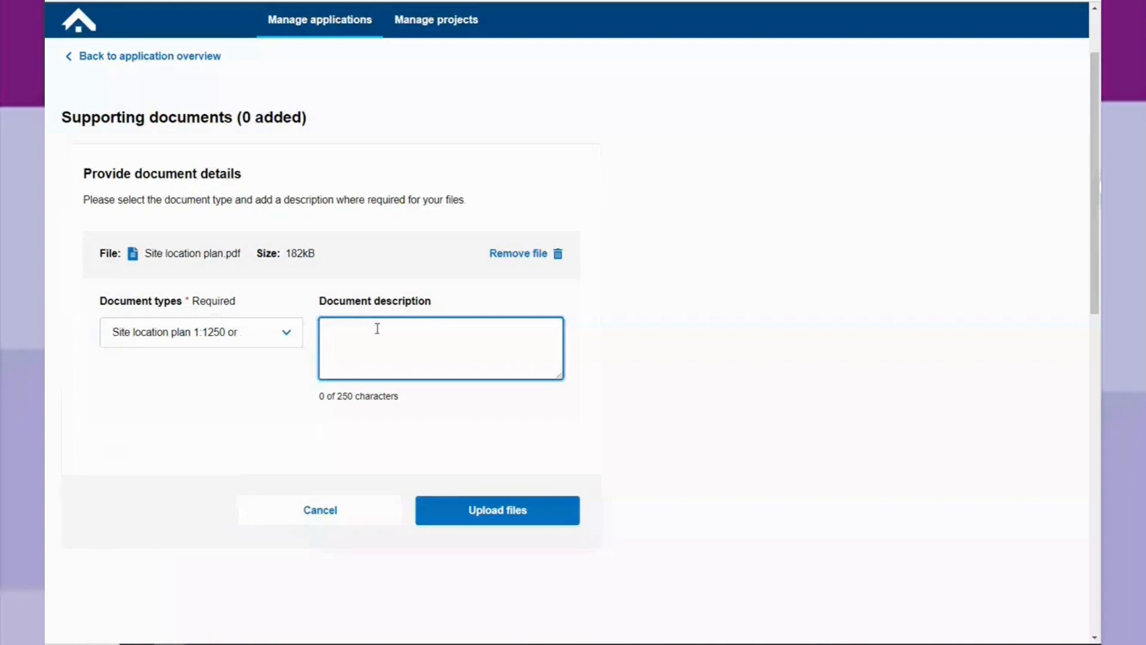
pyautogui.write('Site loca')
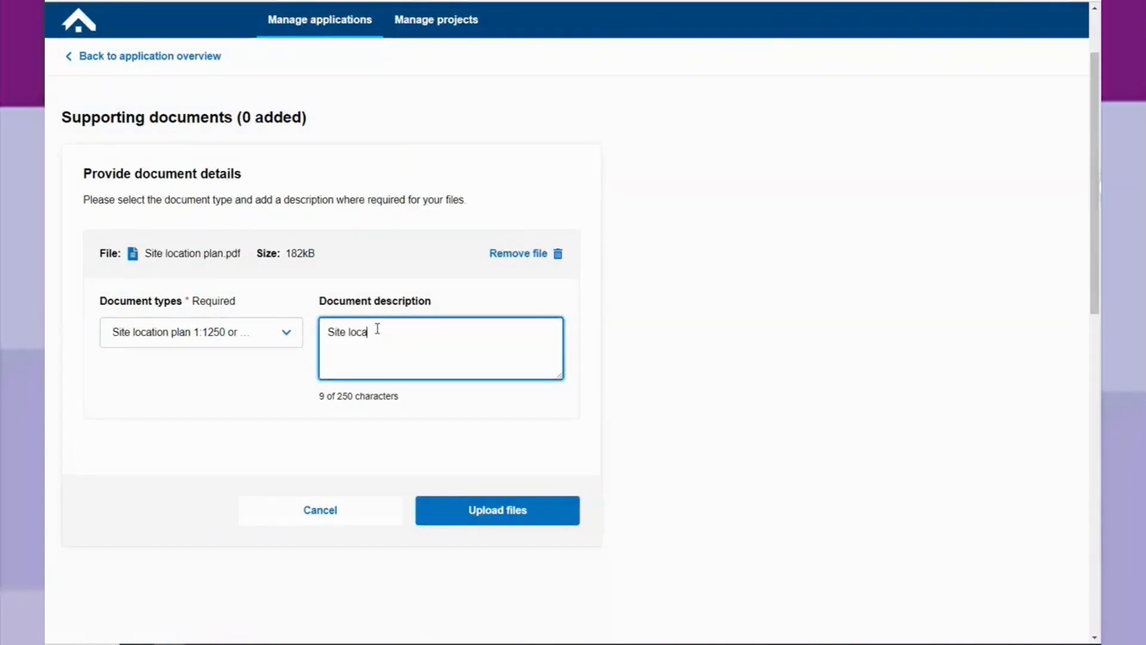
pyautogui.write('tion plan')
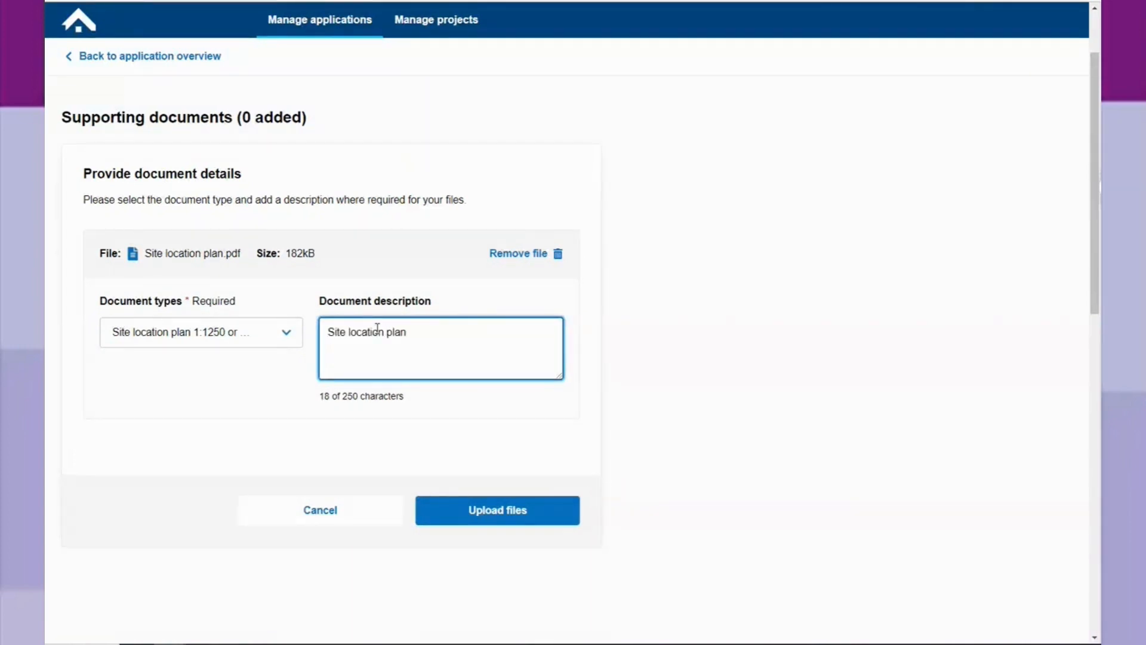
pyautogui.click(525, 509)
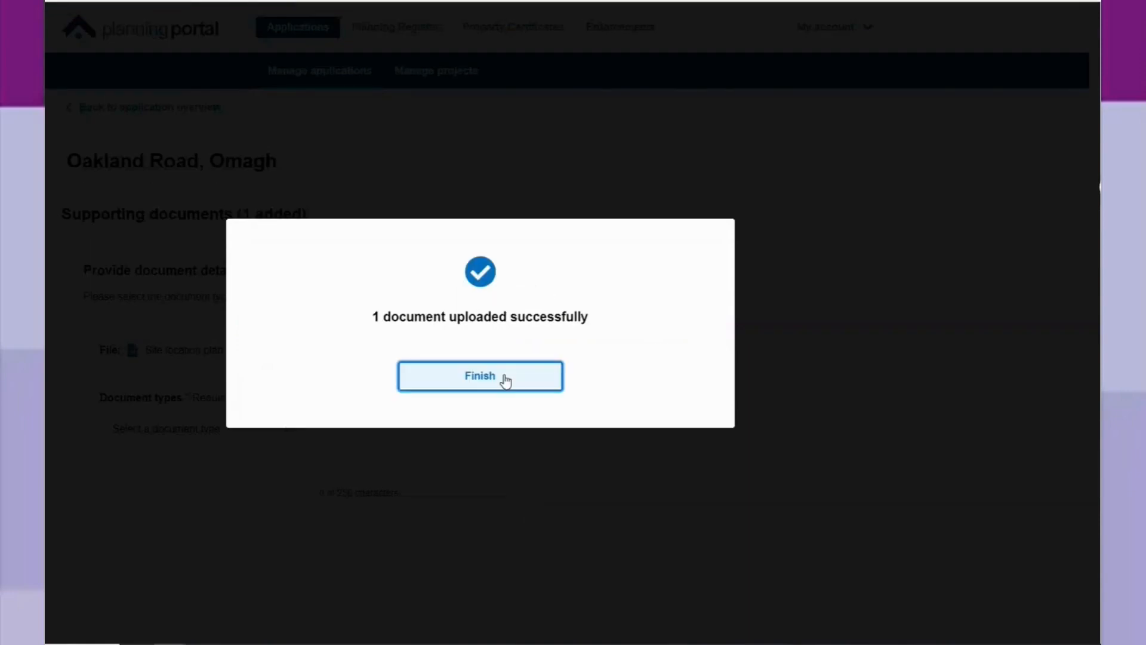
pyautogui.click(506, 380)
# Add the Block Plan and Elevations and Floorplans PDFs from the example application folder to the supporting documents.
pyautogui.scroll(-2, 212, 368)
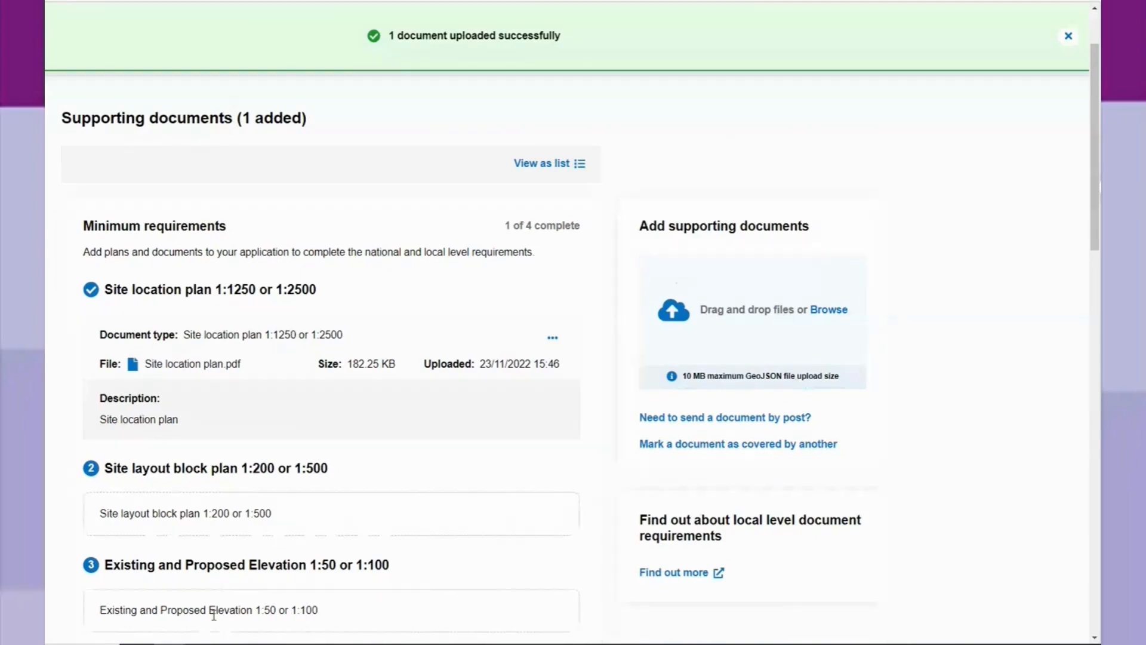
pyautogui.hotkey('alt', 'Tab')
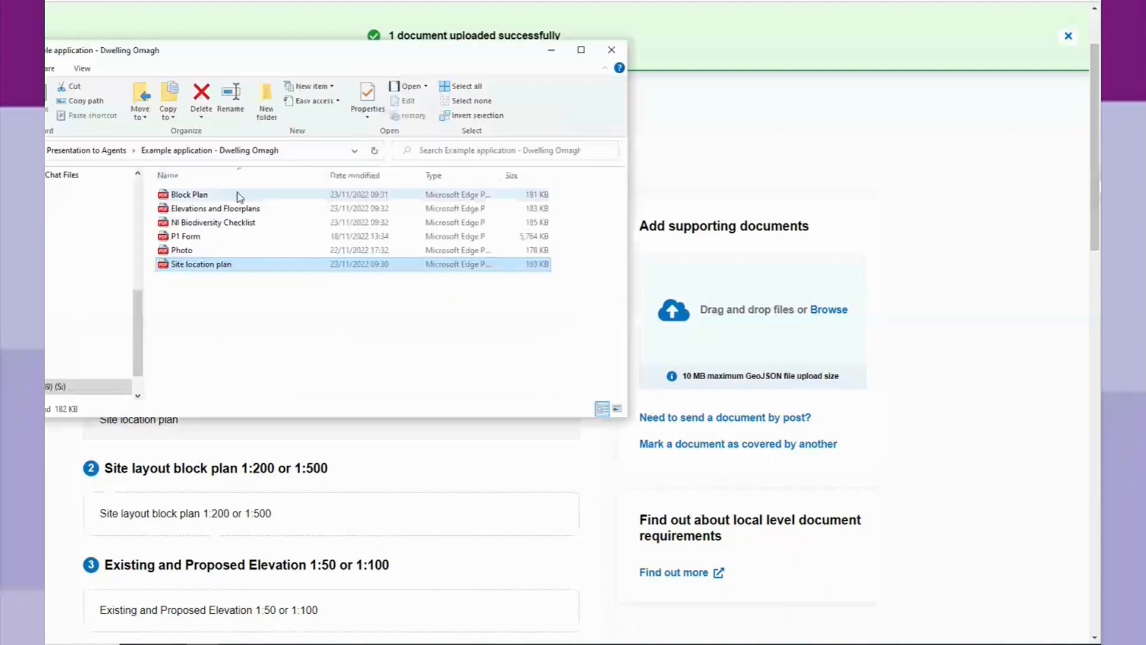
pyautogui.click(234, 264)
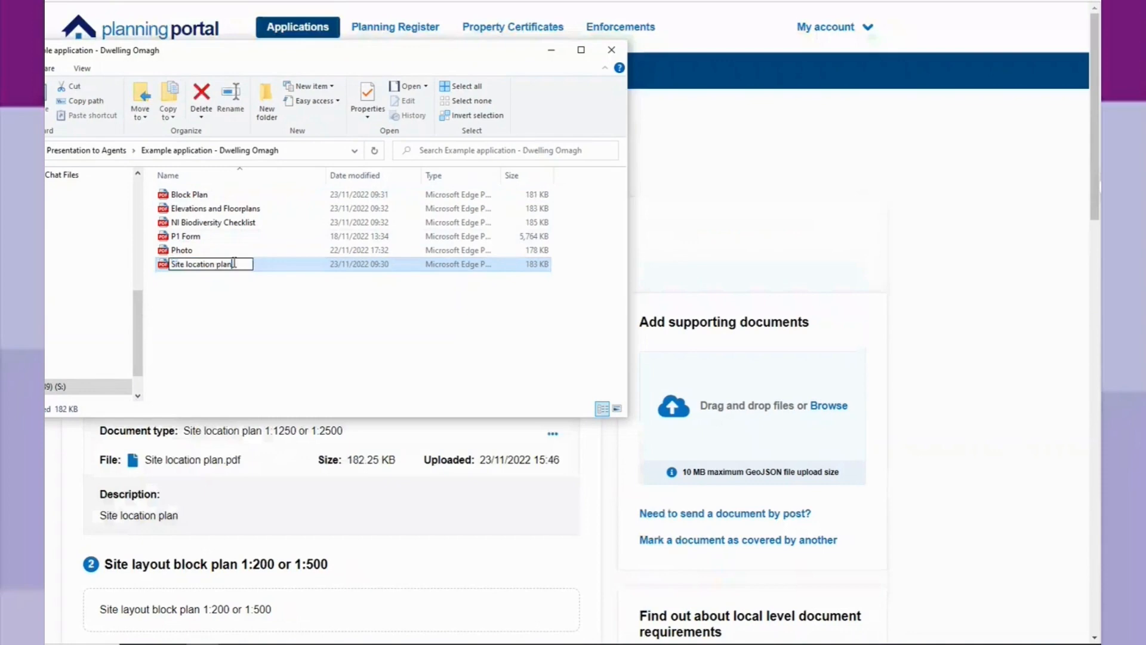
pyautogui.click(189, 194)
pyautogui.keyDown('shift'); pyautogui.click(215, 208); pyautogui.keyUp('shift')
pyautogui.moveTo(215, 208); pyautogui.dragTo(791, 435)
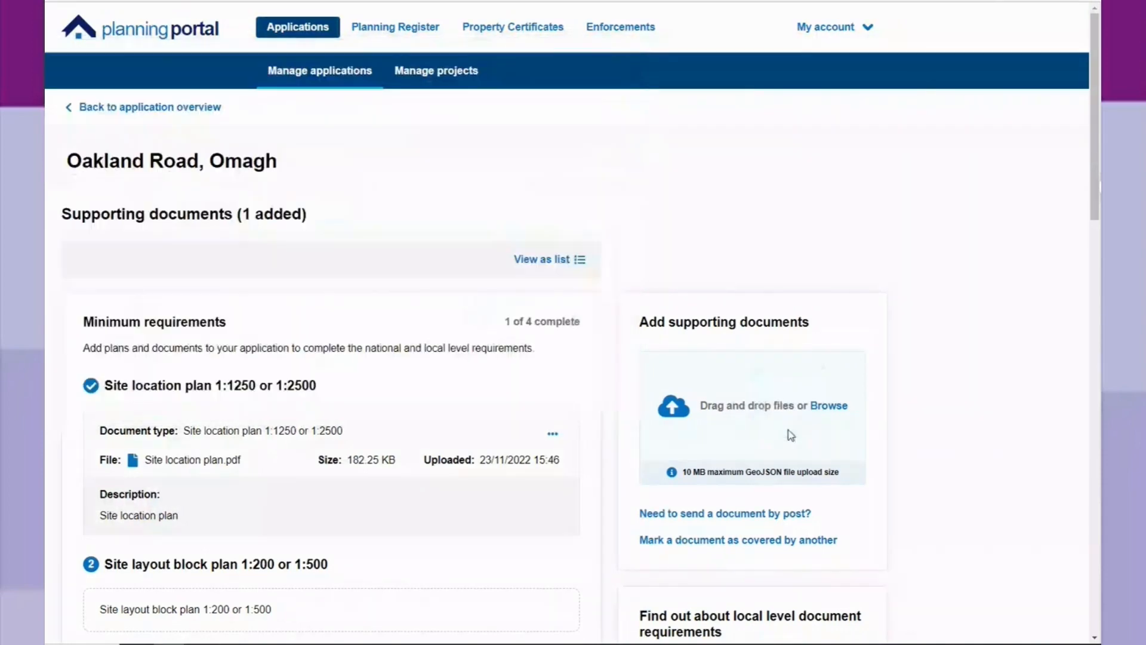
# Set the document type of Block Plan.pdf to Site layout block plan 1:200 or 1:500.
pyautogui.scroll(-2, 286, 332)
pyautogui.click(286, 332)
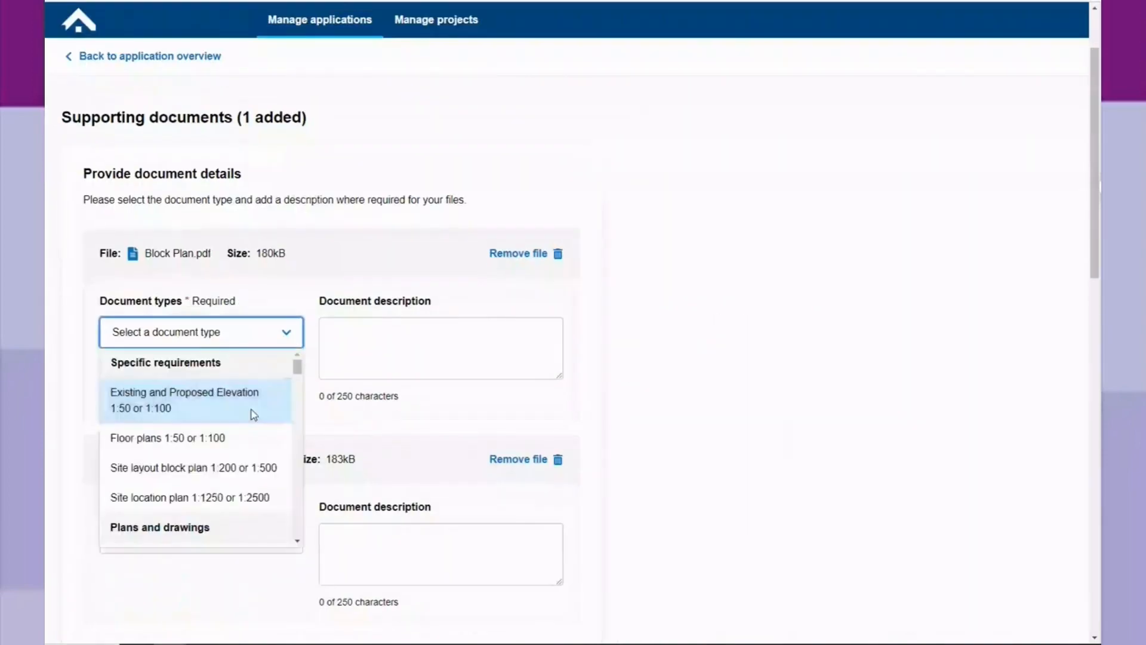
pyautogui.click(241, 469)
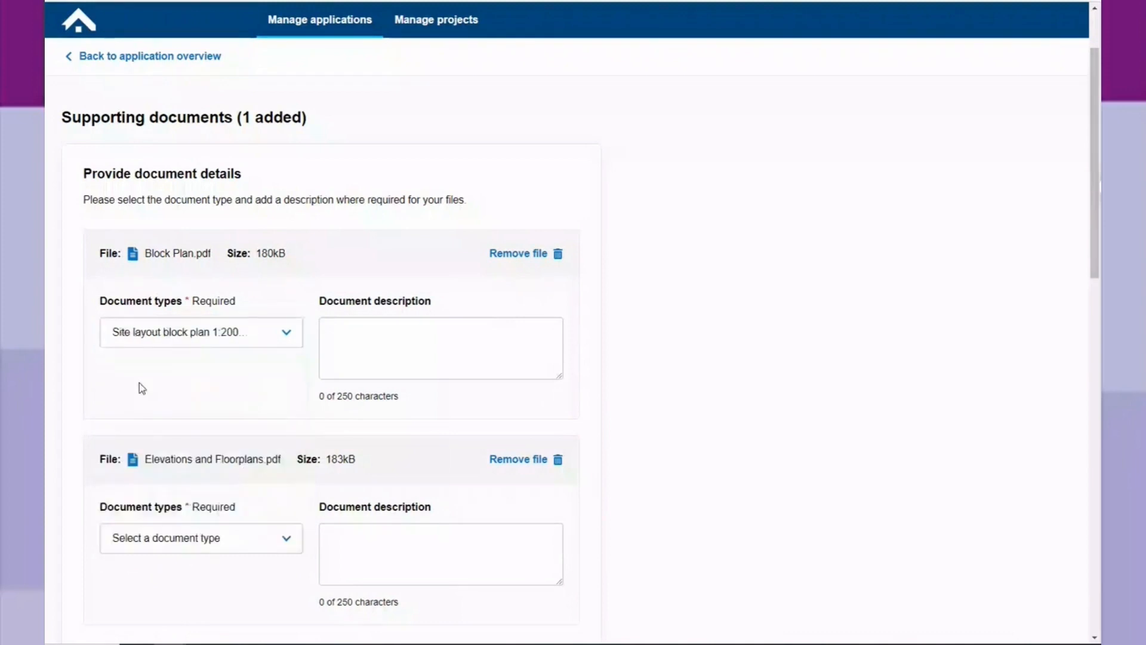
# Set the document type of Elevations and Floorplans.pdf to Existing and Proposed Elevation 1:50 or 1:100.
pyautogui.scroll(-2, 141, 385)
pyautogui.click(289, 443)
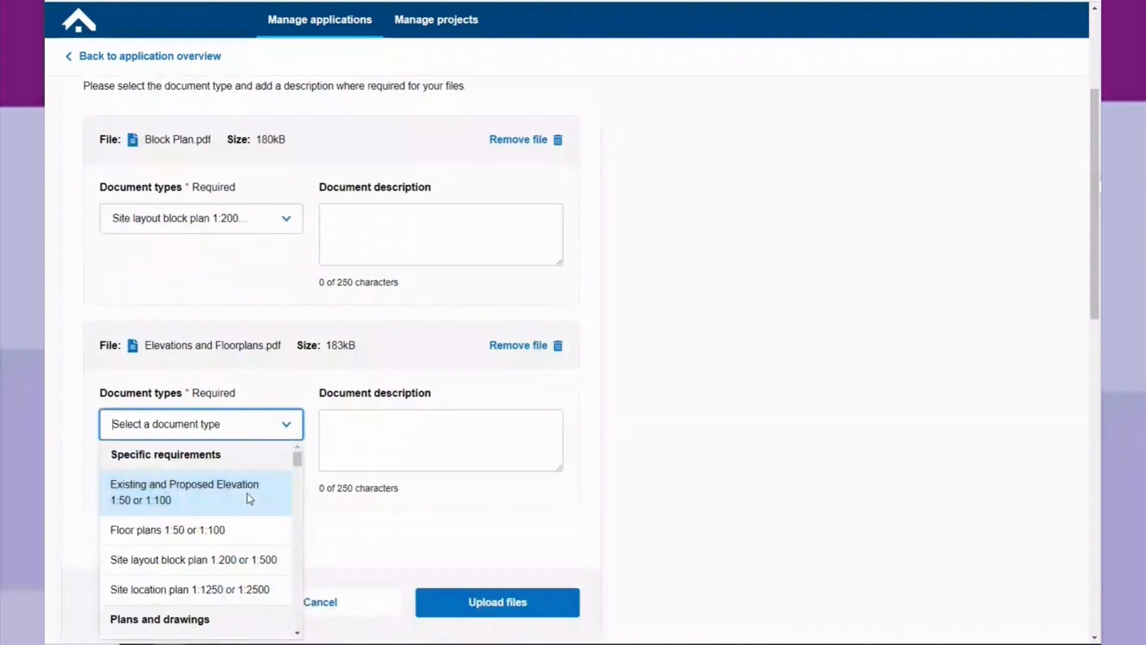
pyautogui.click(238, 502)
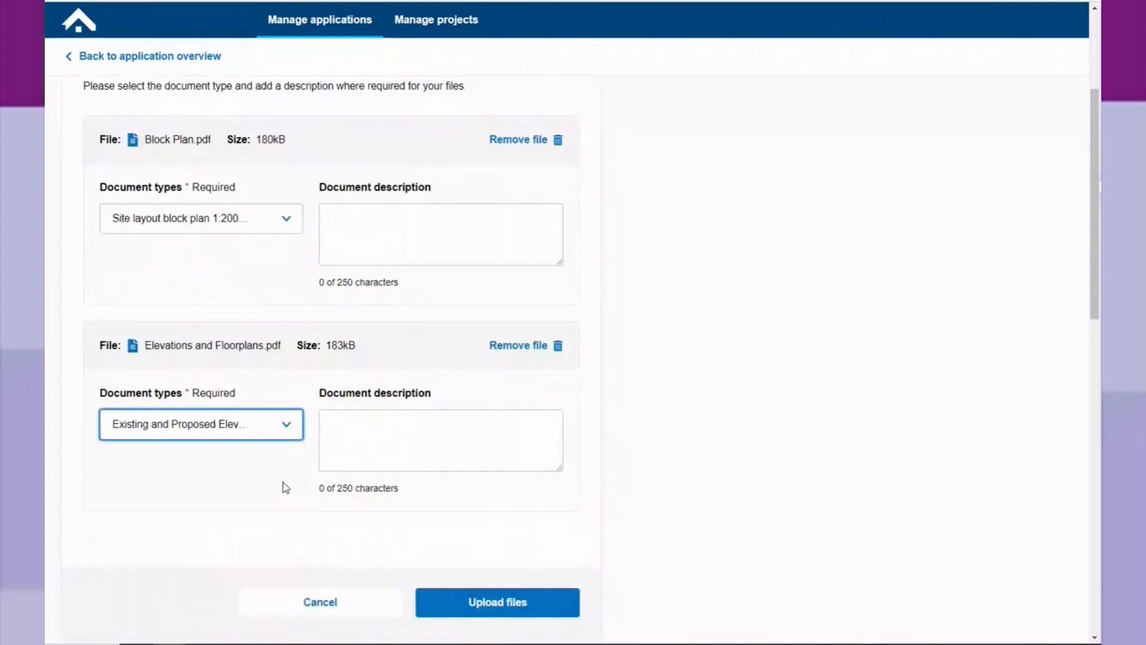
# Describe the elevations file as "Elevations and Floorplans", upload both files and finish the upload dialog.
pyautogui.click(378, 426)
pyautogui.write('Elev')
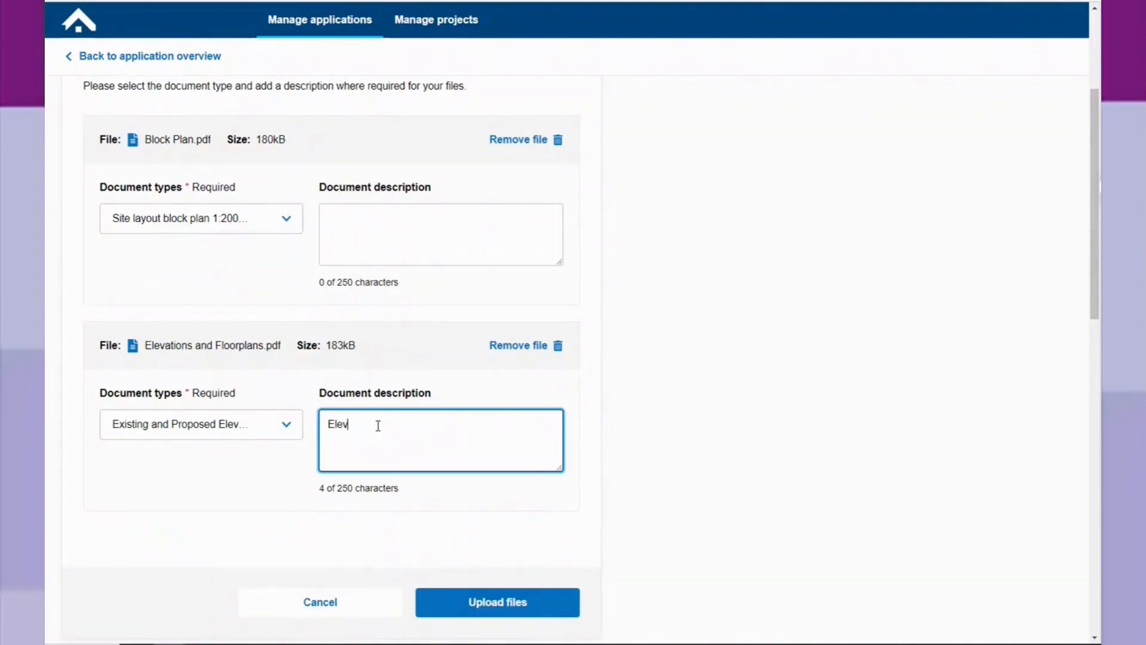
pyautogui.write('ations')
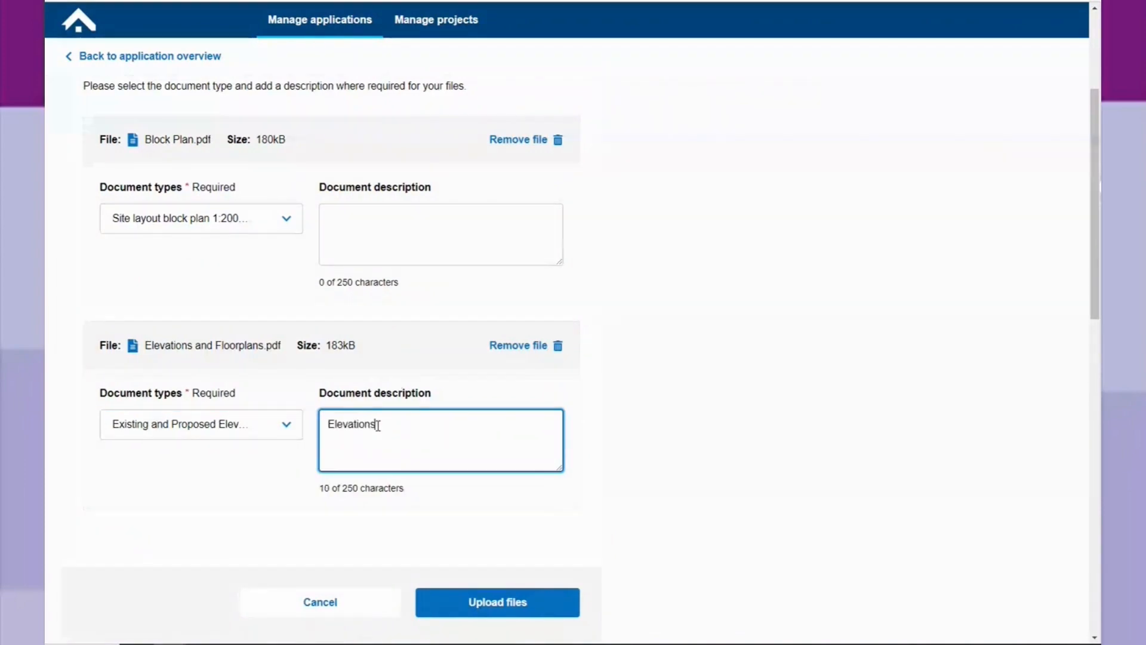
pyautogui.write(' and Floorplans')
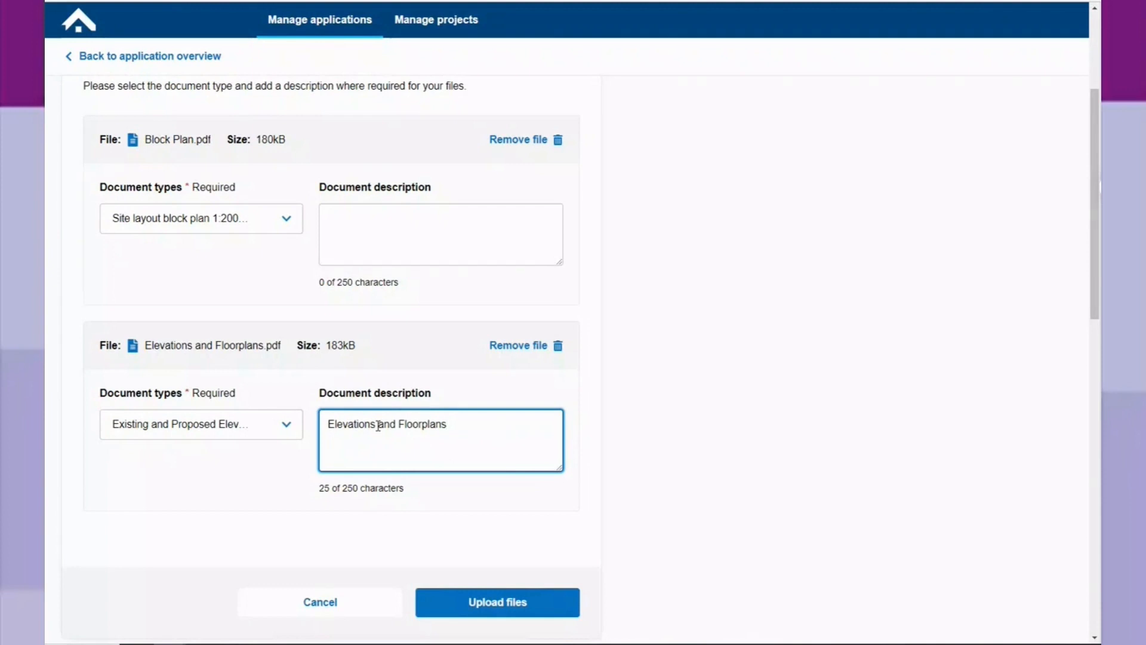
pyautogui.click(512, 607)
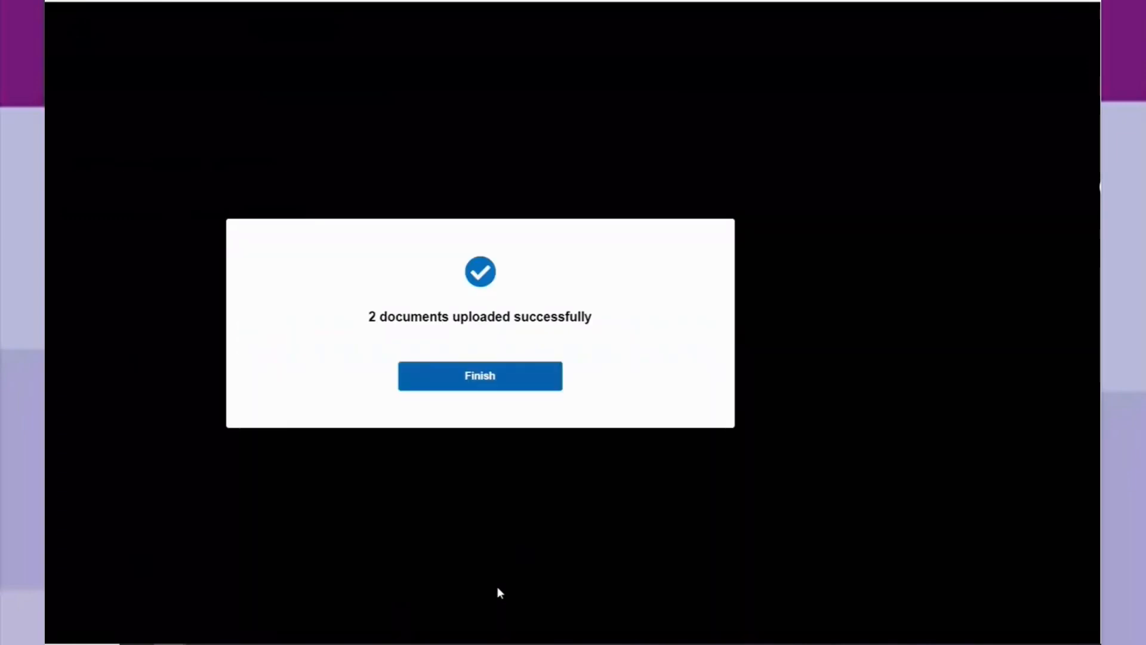
pyautogui.click(483, 382)
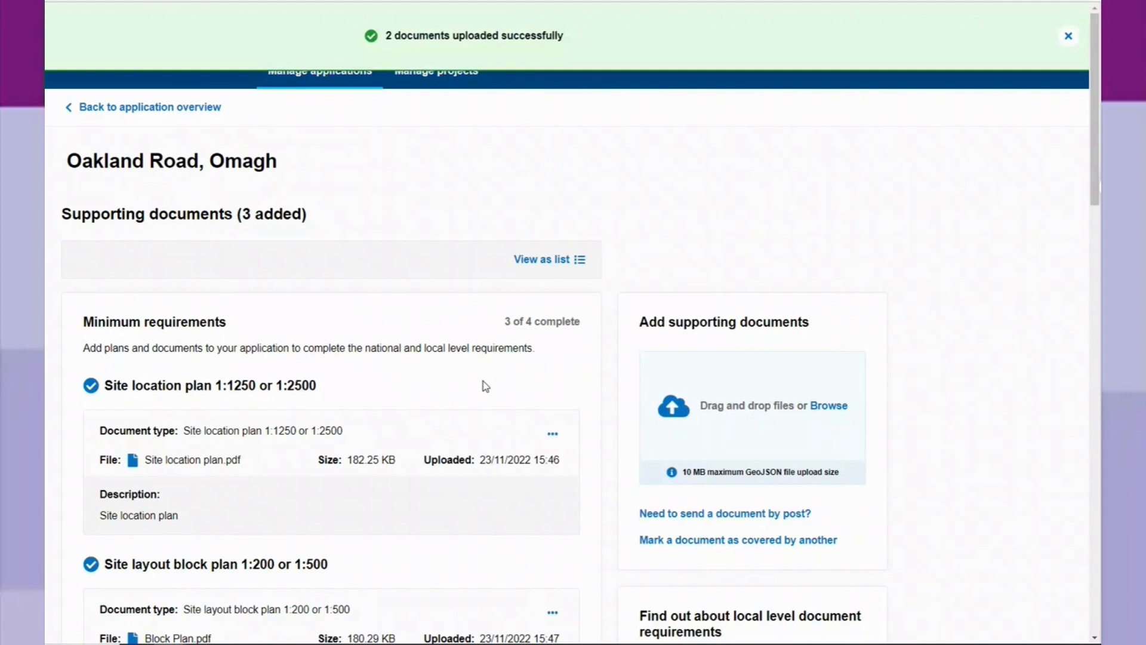
# Review the uploaded plans against the minimum requirements list, dismissing the upload notification.
pyautogui.scroll(-5, 485, 386)
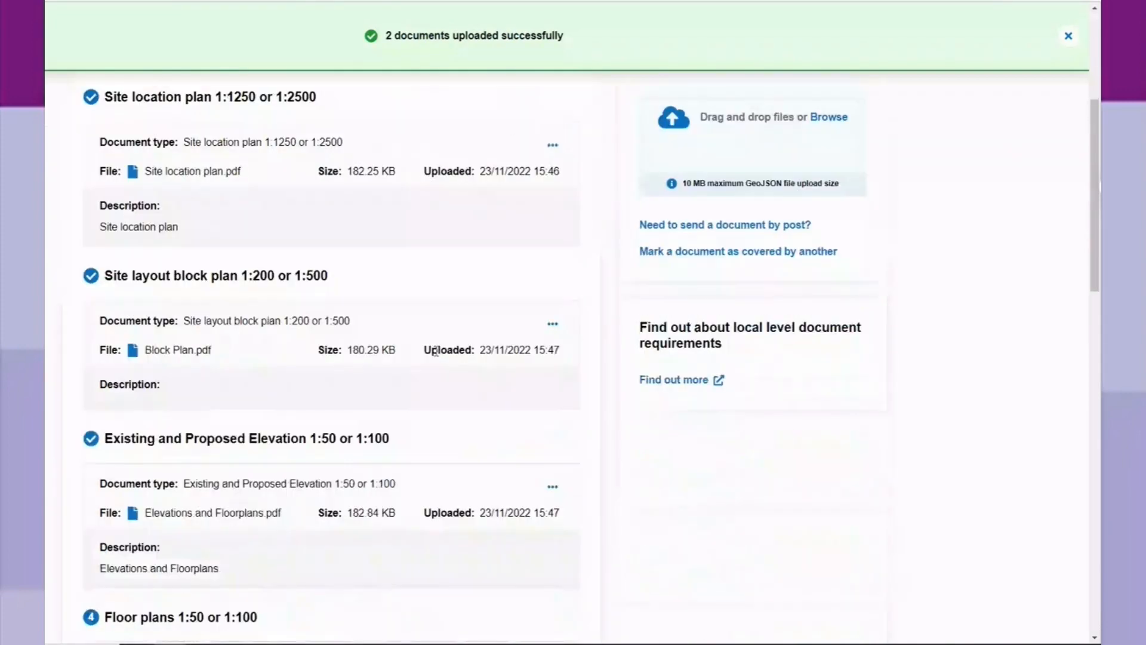
pyautogui.scroll(-3, 435, 351)
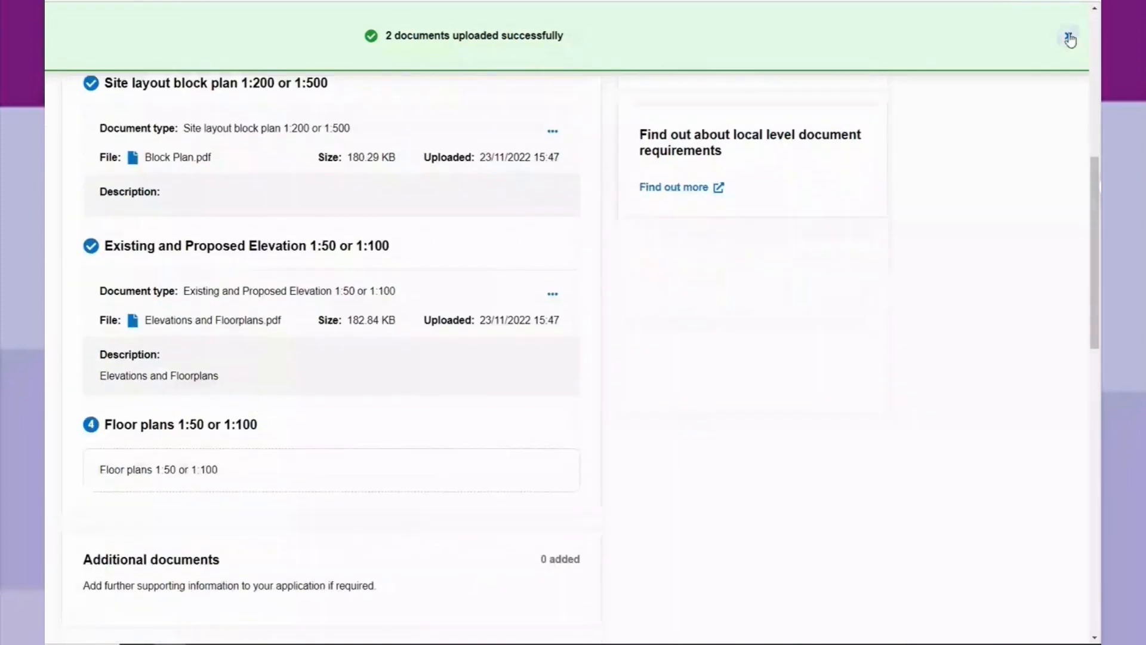
pyautogui.click(1068, 36)
pyautogui.scroll(6, 213, 500)
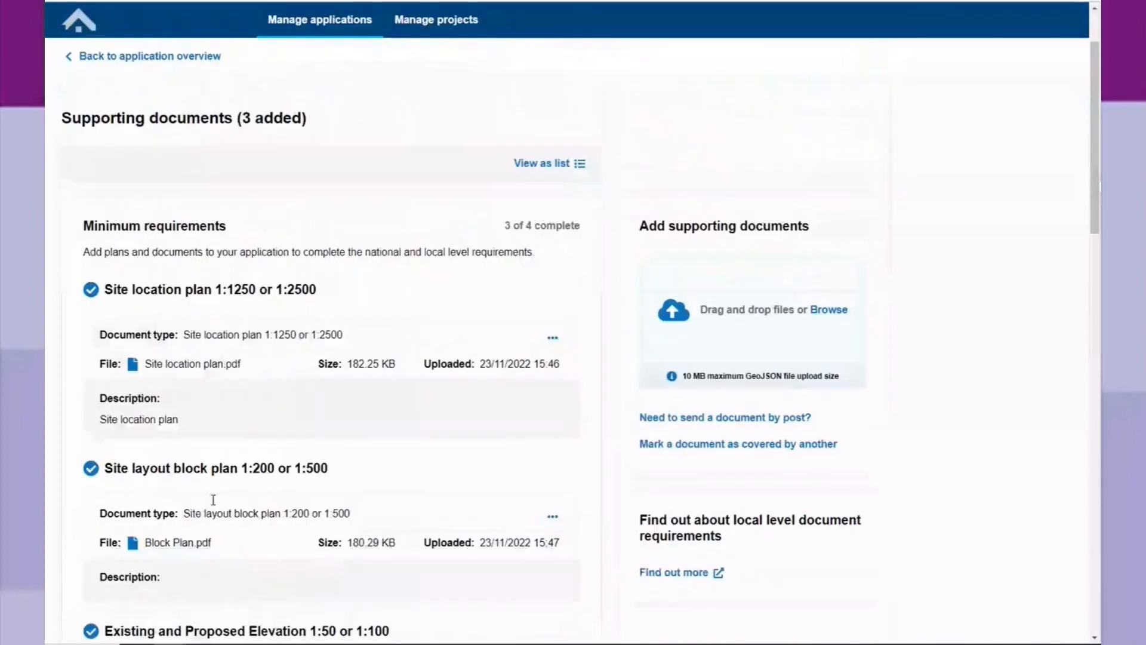
pyautogui.scroll(-5, 213, 500)
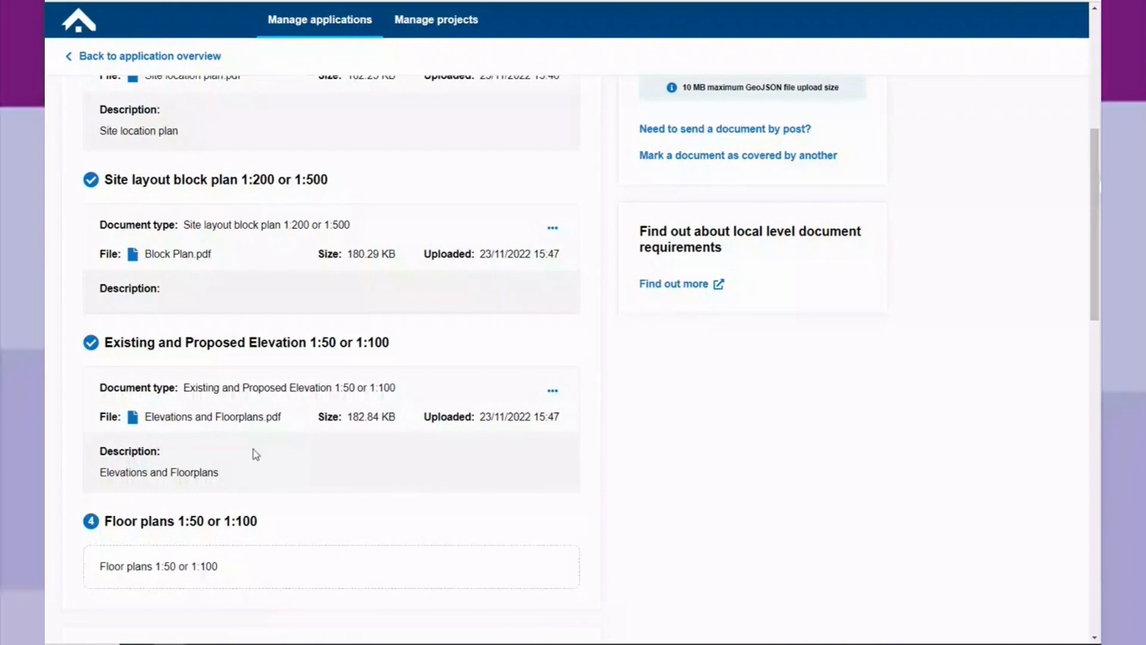
pyautogui.scroll(2, 253, 449)
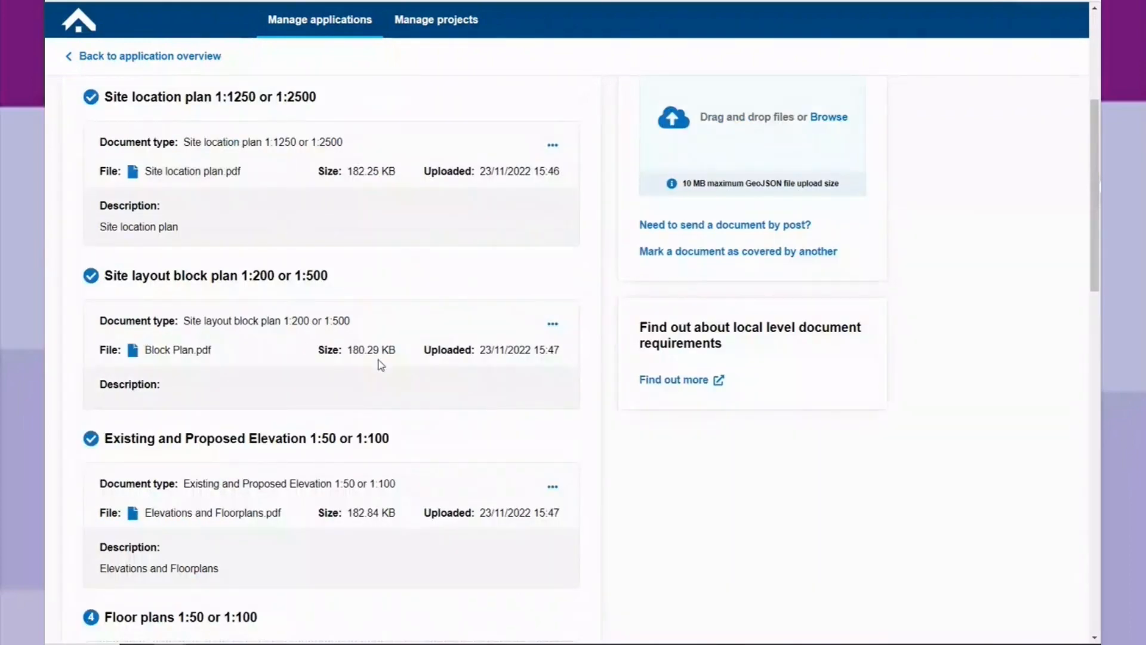
pyautogui.scroll(-2, 440, 468)
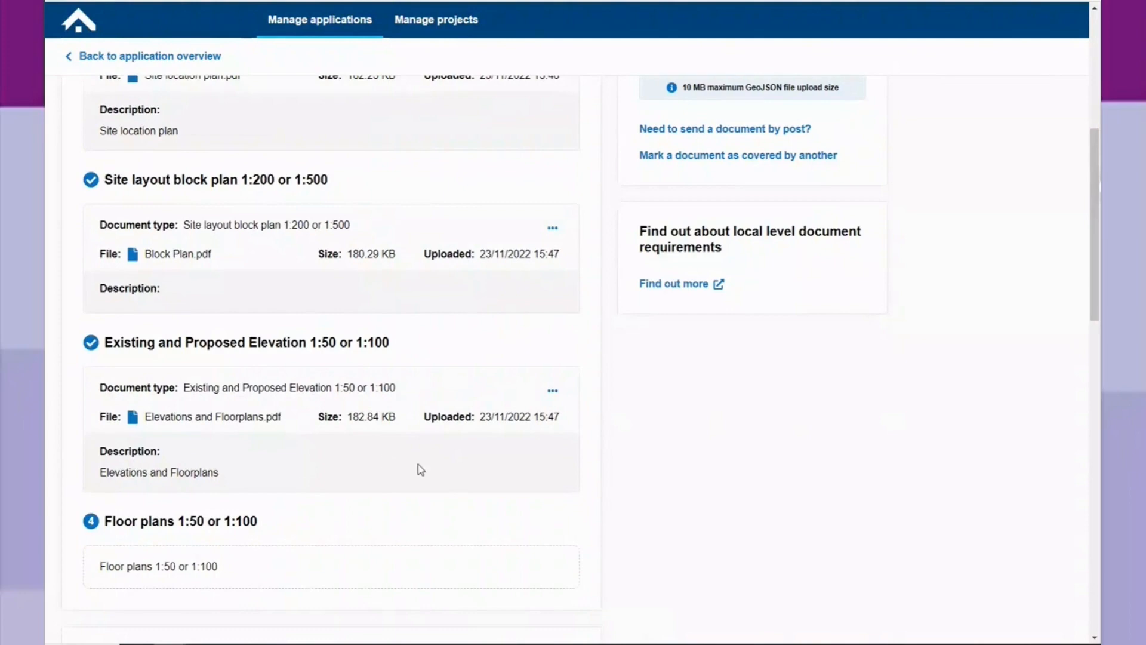
# Mark the Floor plans 1:50 or 1:100 document type as covered by the Elevations and Floorplans.pdf file.
pyautogui.click(738, 156)
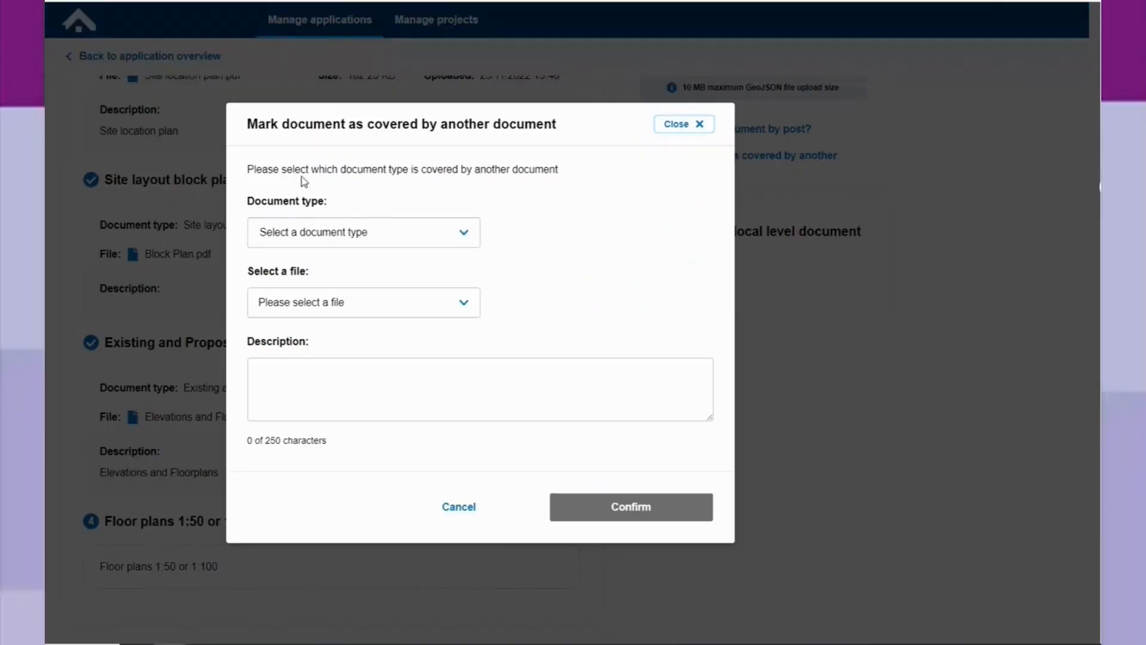
pyautogui.click(463, 237)
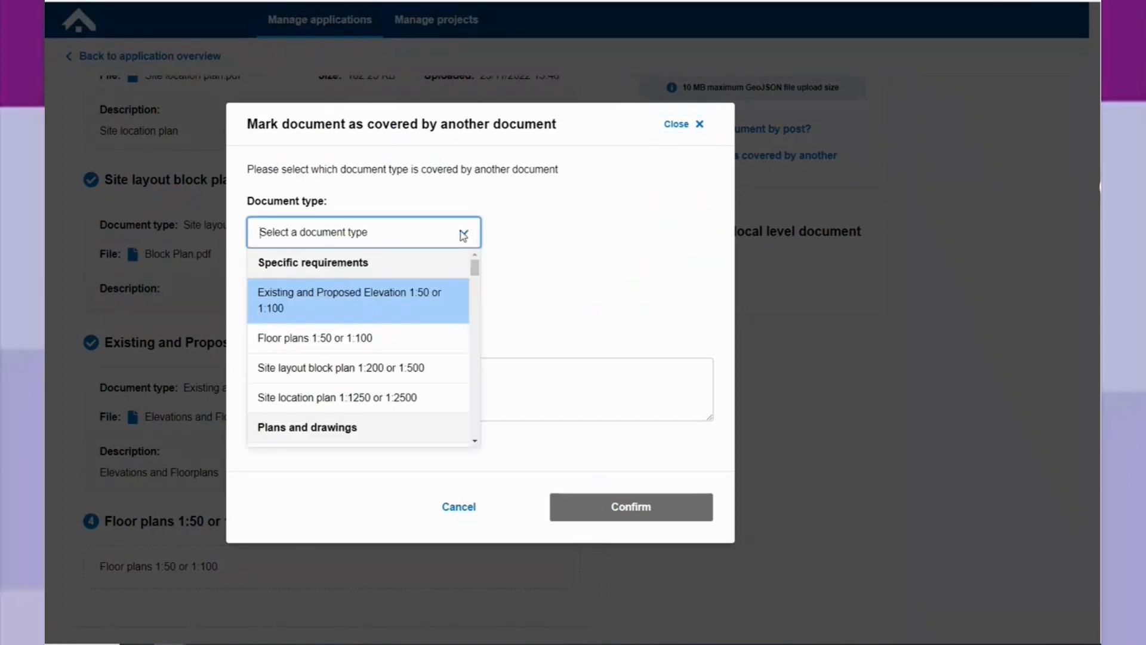
pyautogui.click(379, 339)
pyautogui.click(408, 307)
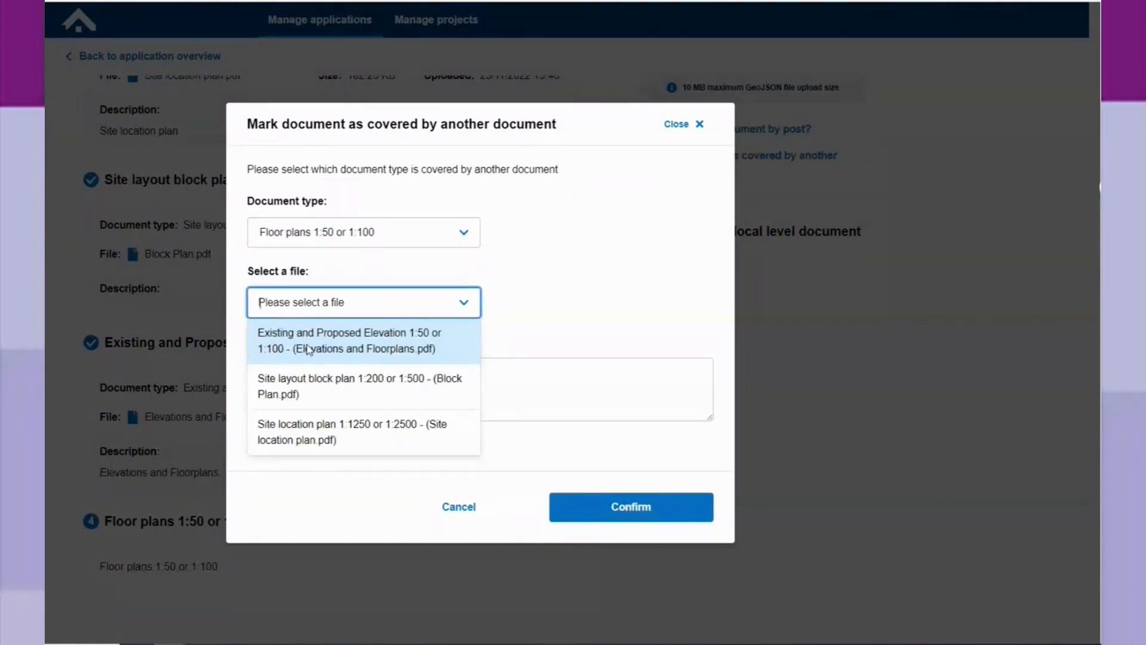
pyautogui.click(308, 350)
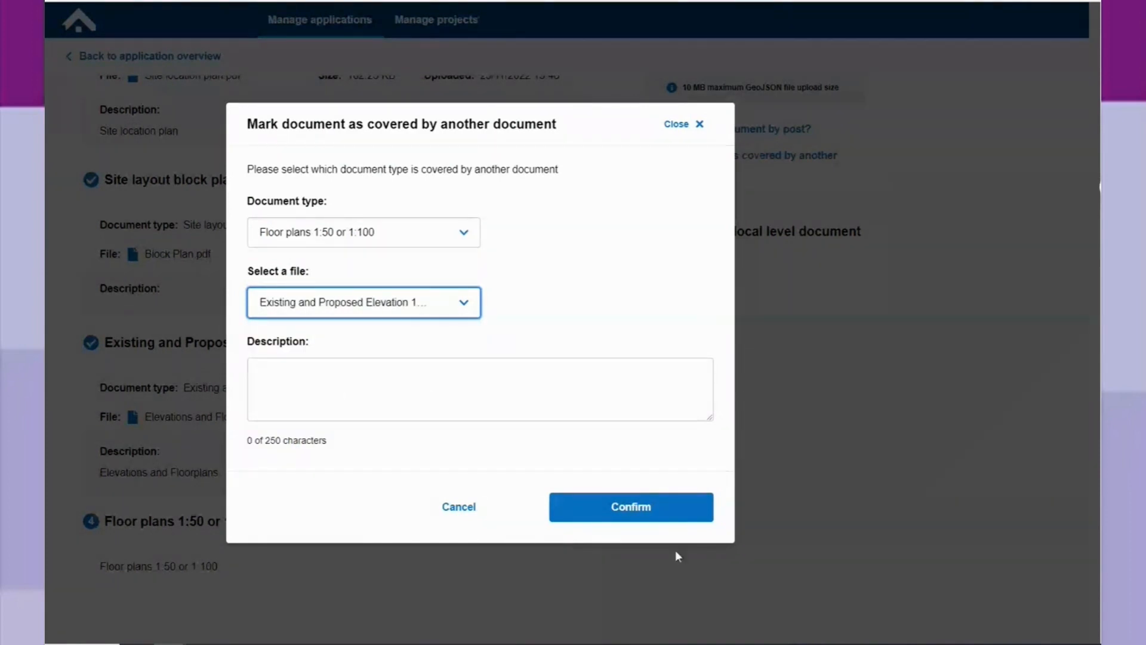
pyautogui.click(656, 517)
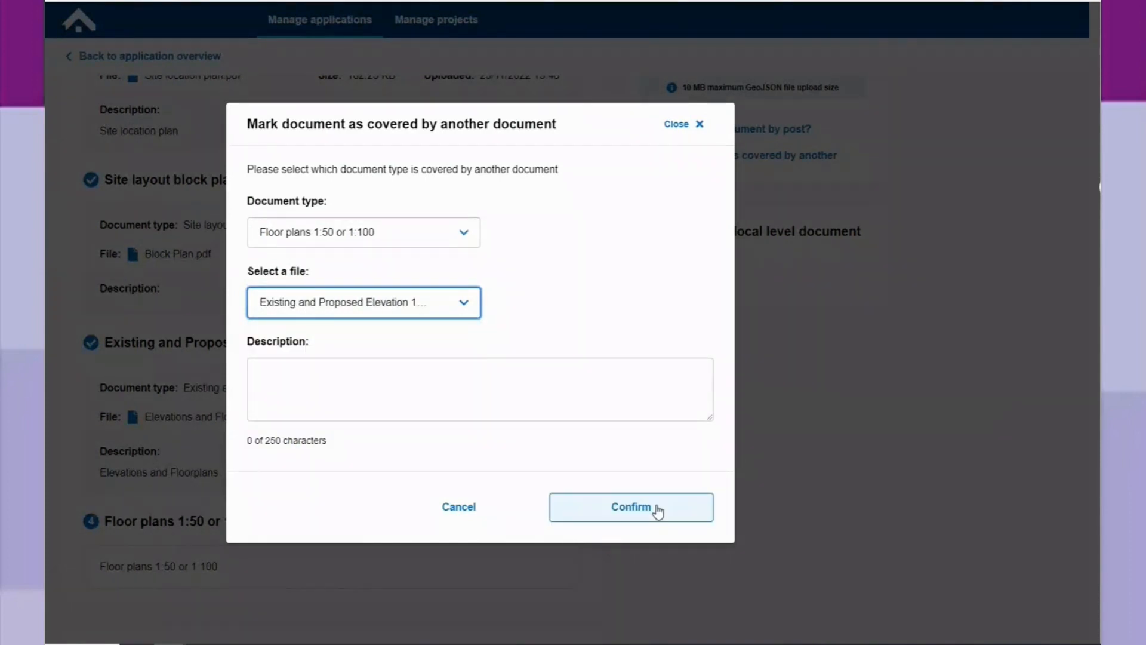
pyautogui.click(656, 513)
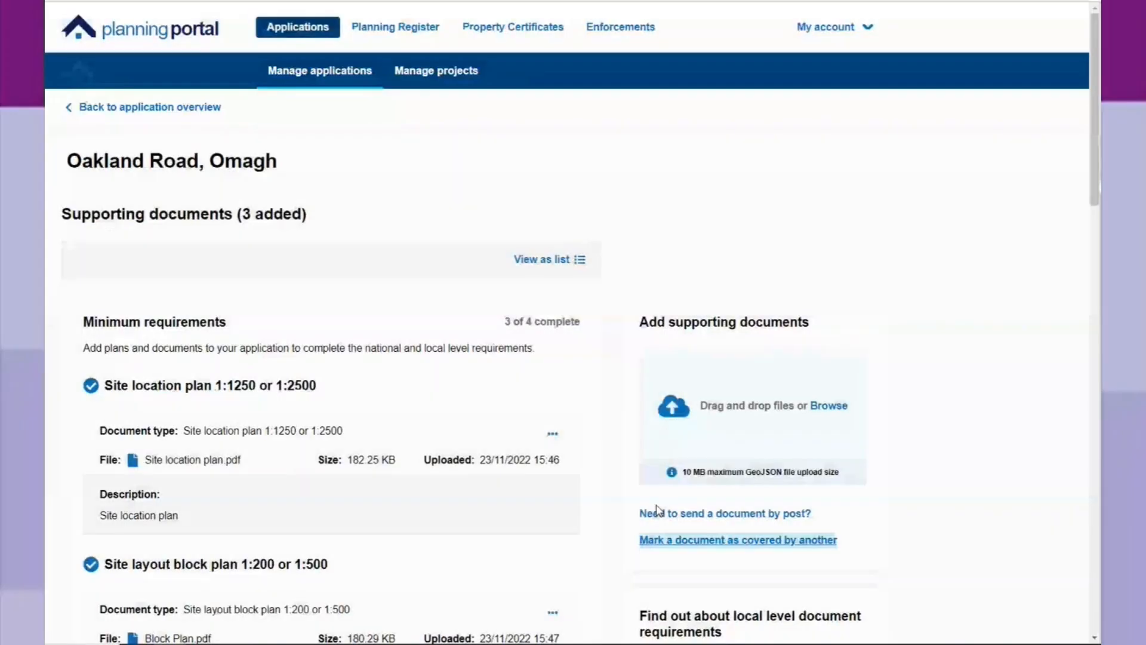
# Add the NI Biodiversity Checklist PDF from the example application folder to the supporting documents.
pyautogui.scroll(-5, 585, 423)
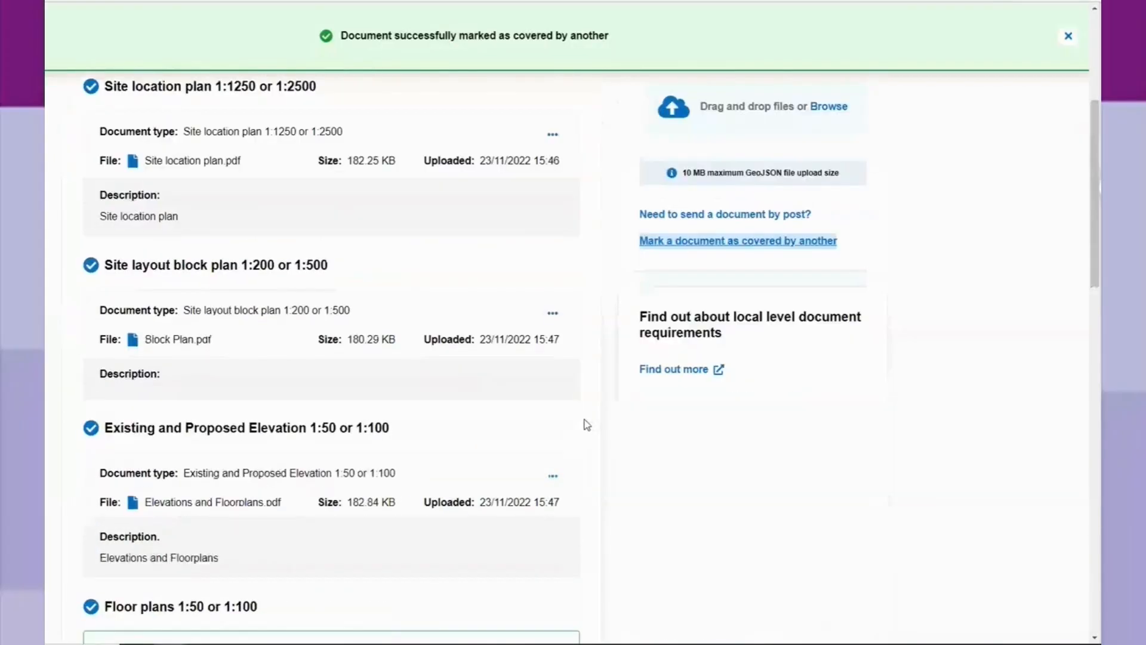
pyautogui.scroll(-3, 587, 424)
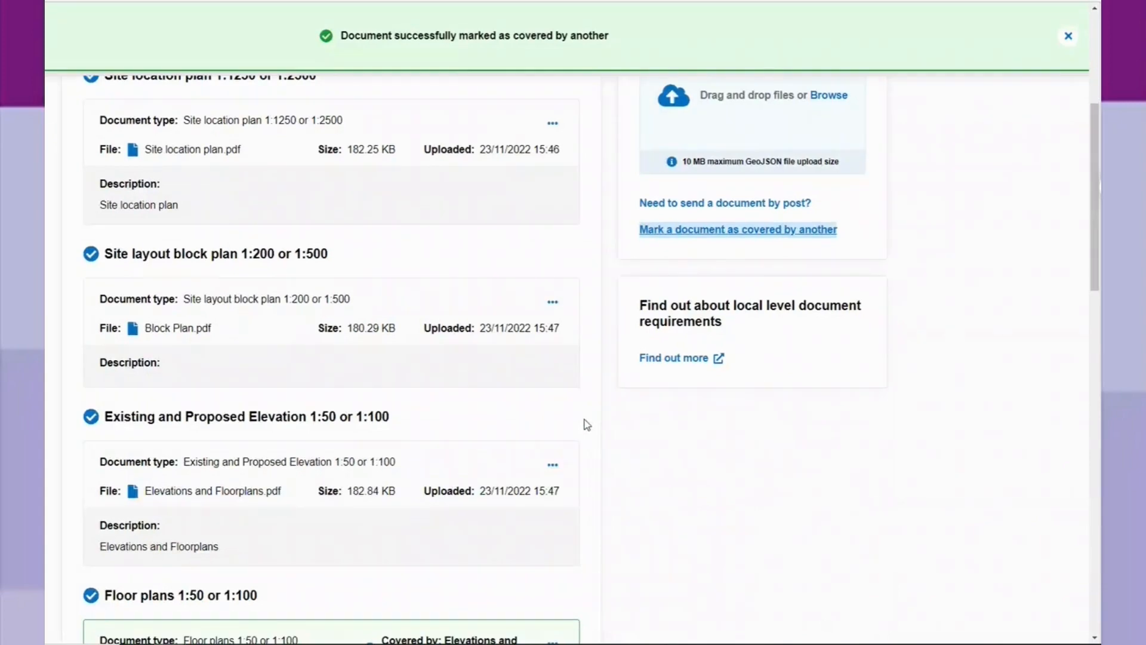
pyautogui.scroll(-2, 588, 424)
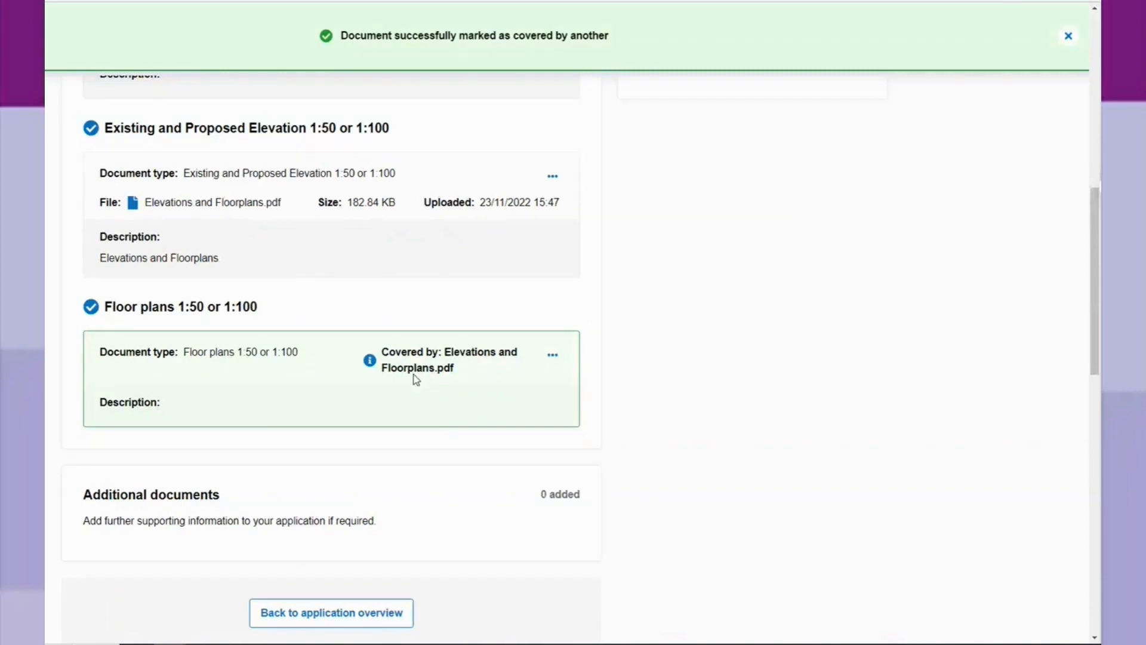
pyautogui.scroll(-2, 441, 426)
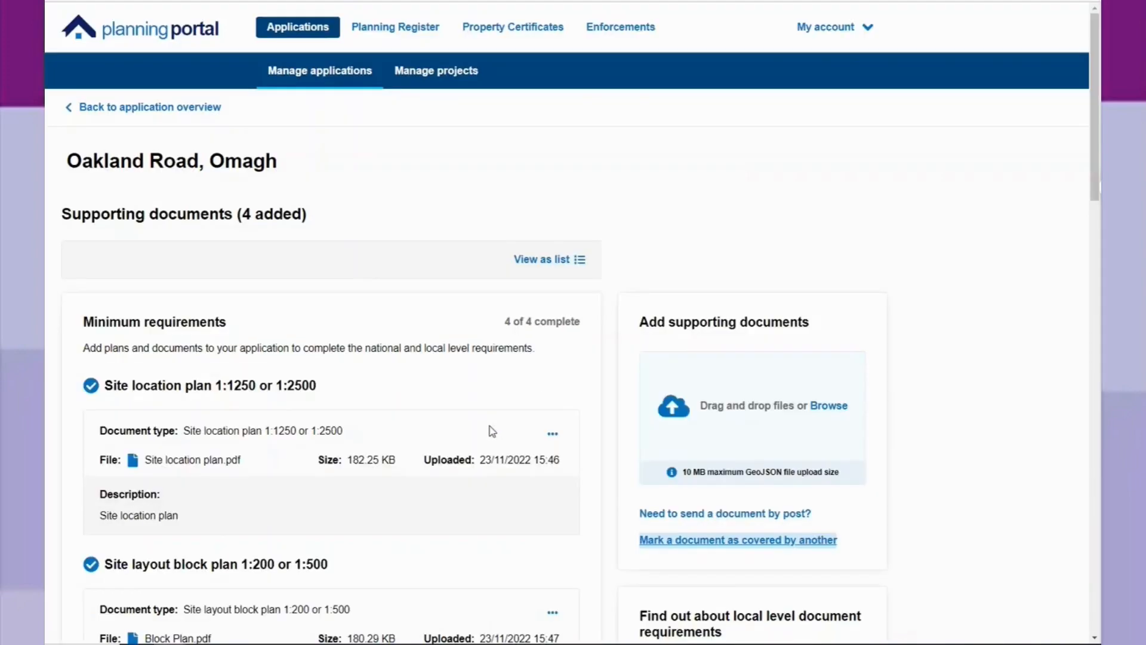
pyautogui.scroll(-2, 735, 427)
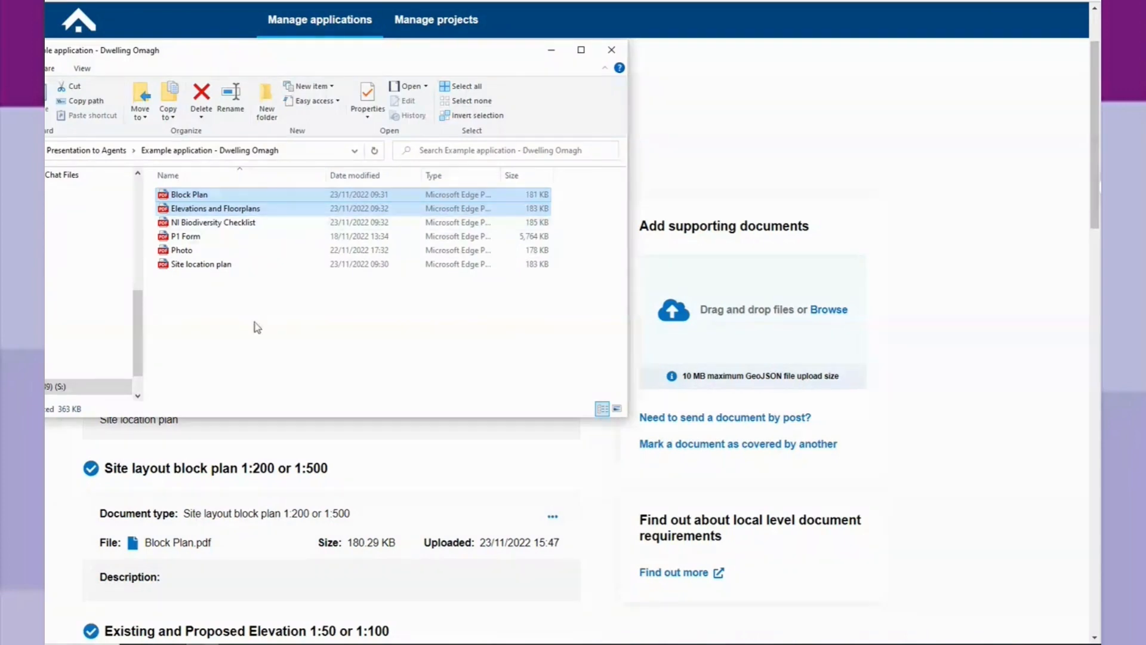
pyautogui.click(240, 227)
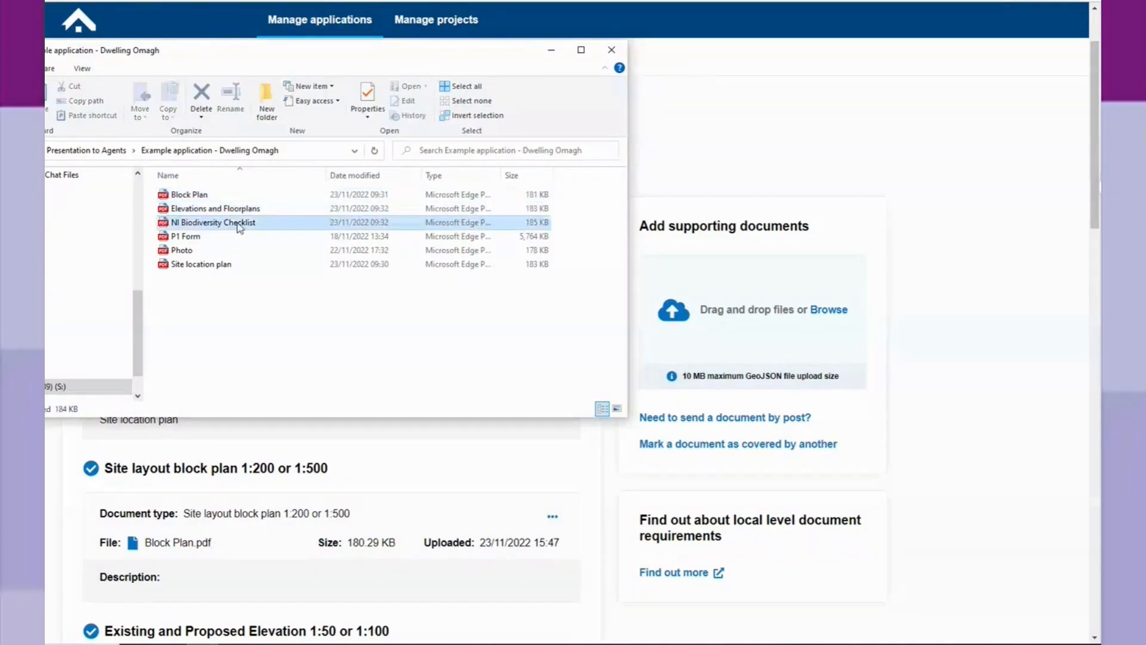
pyautogui.moveTo(238, 224); pyautogui.dragTo(795, 345)
# Set the document type of NI Biodiversity Checklist.pdf to Biodiversity checklist, then upload the file and finish the upload dialog.
pyautogui.click(287, 429)
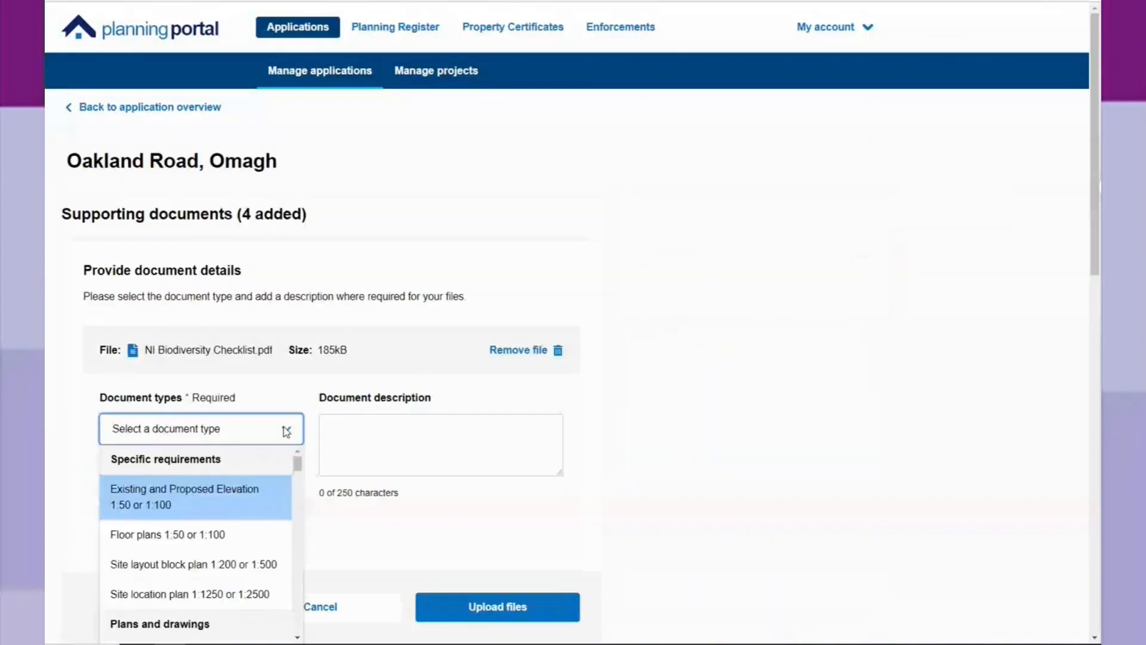
pyautogui.scroll(-3, 235, 481)
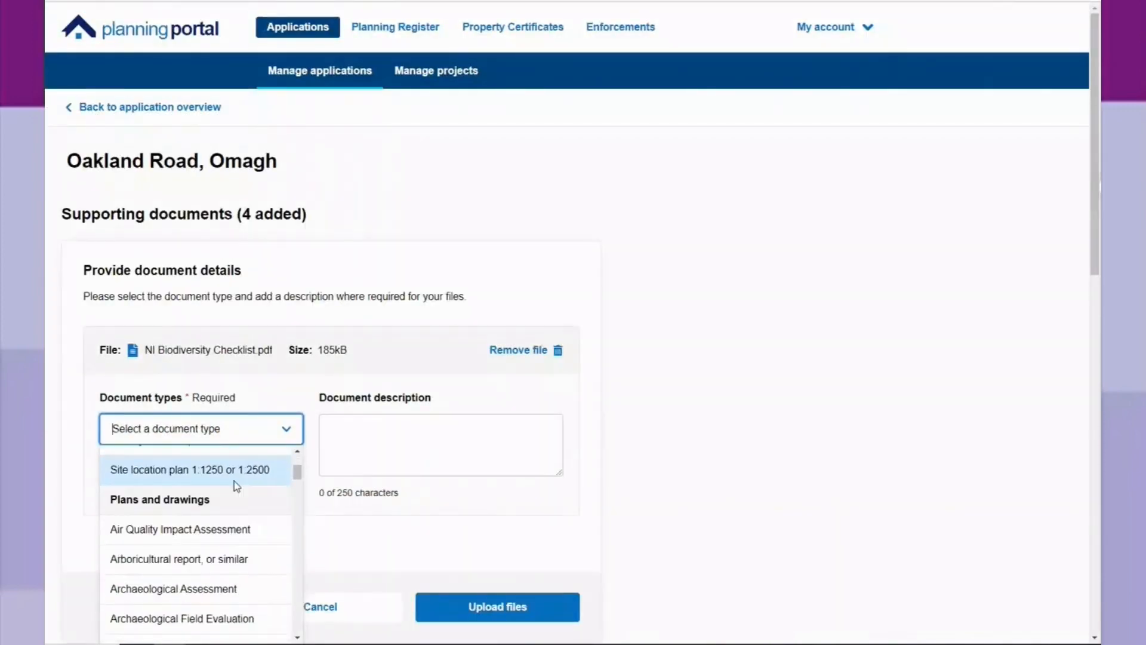
pyautogui.scroll(-1, 236, 485)
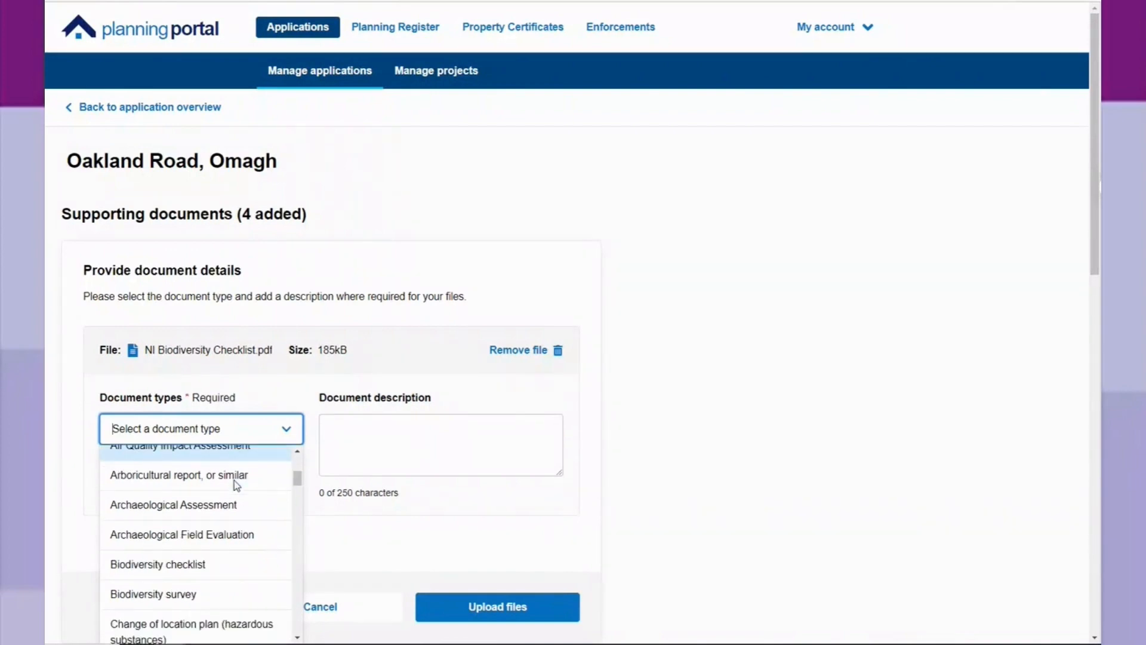
pyautogui.scroll(-3, 234, 481)
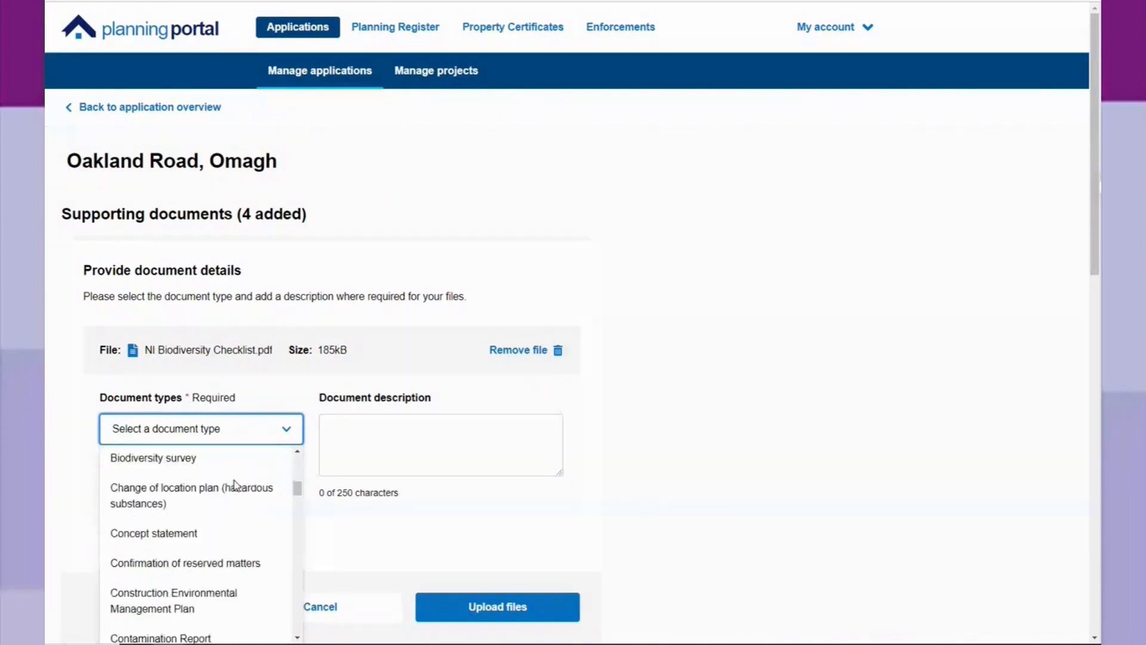
pyautogui.scroll(-1, 236, 485)
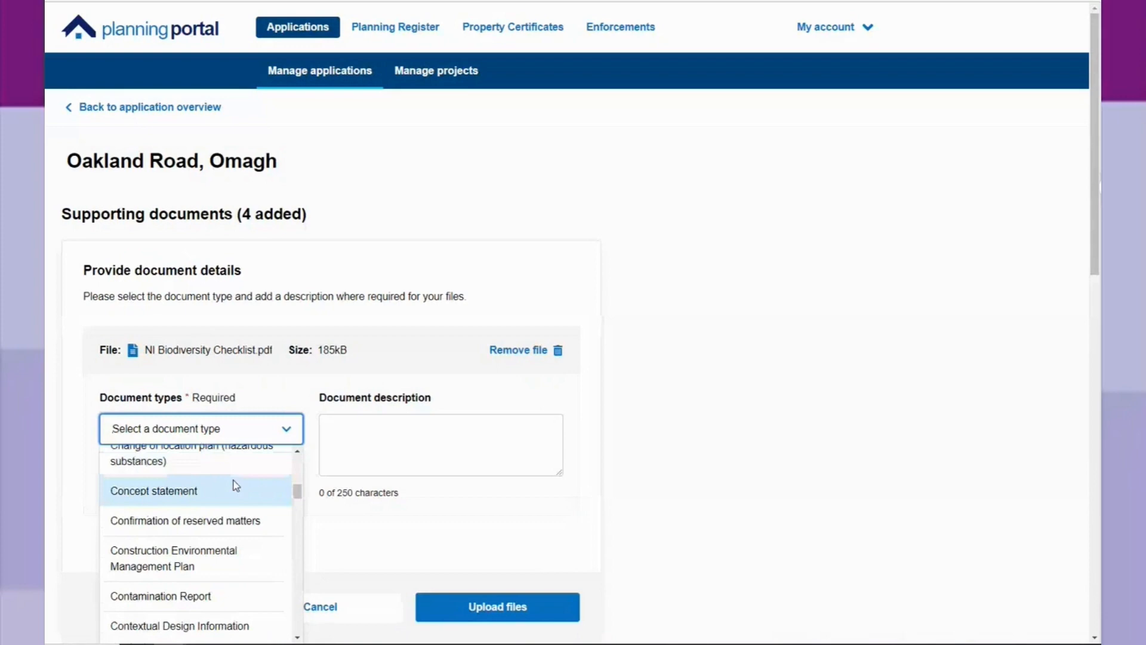
pyautogui.scroll(-1, 234, 481)
pyautogui.scroll(-1, 236, 498)
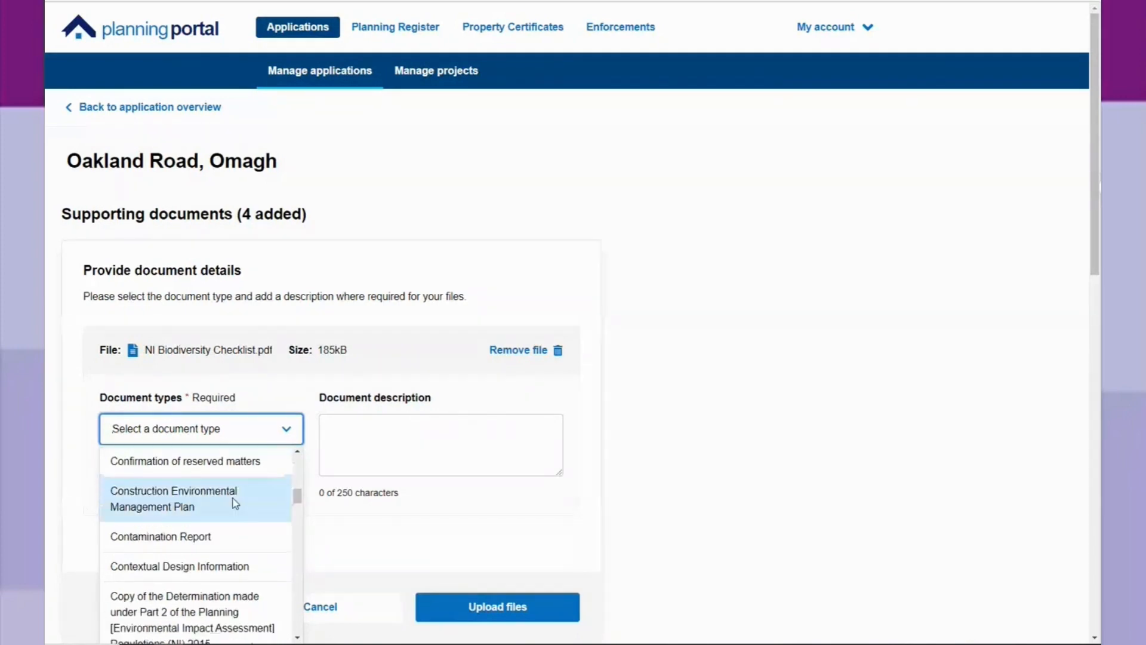
pyautogui.scroll(4, 236, 503)
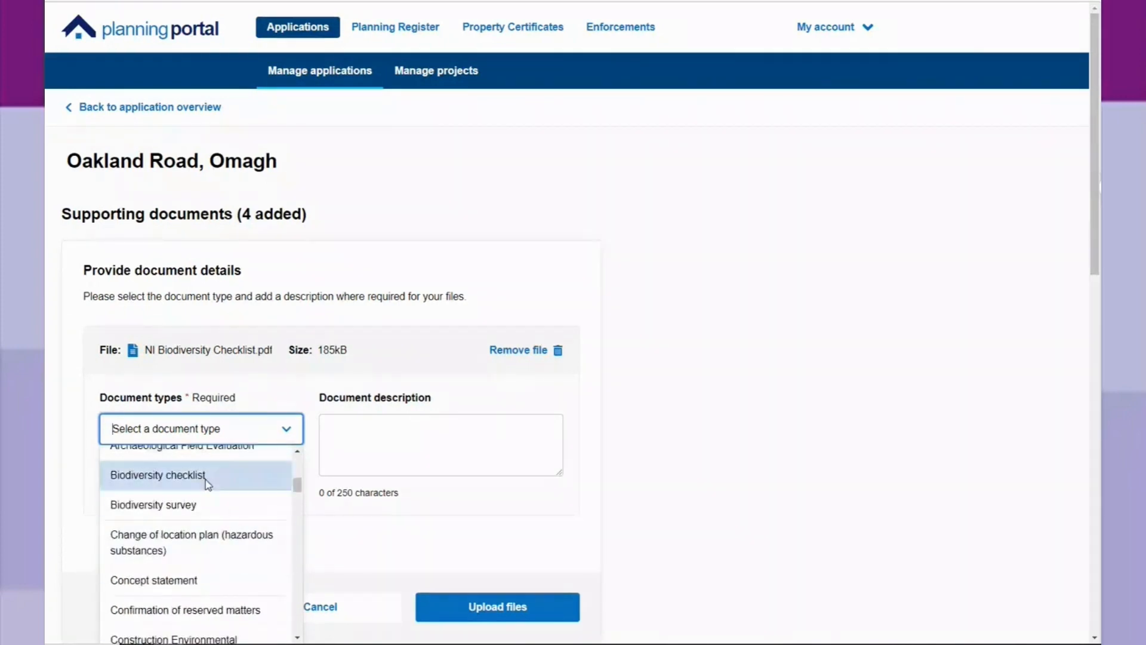
pyautogui.click(207, 476)
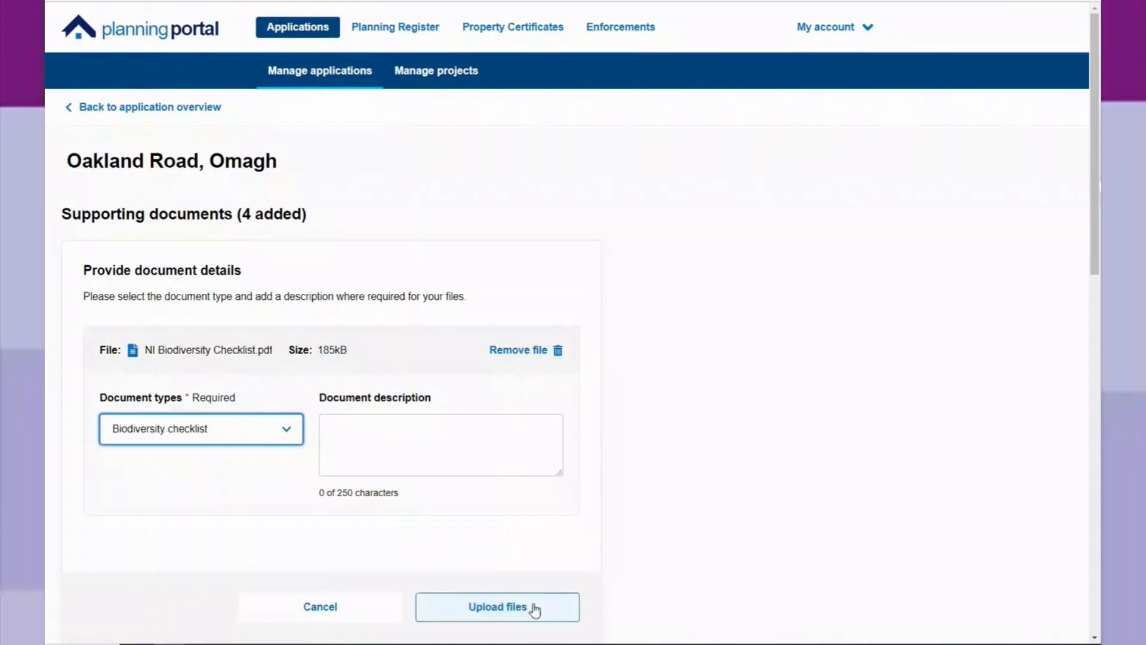
pyautogui.click(534, 609)
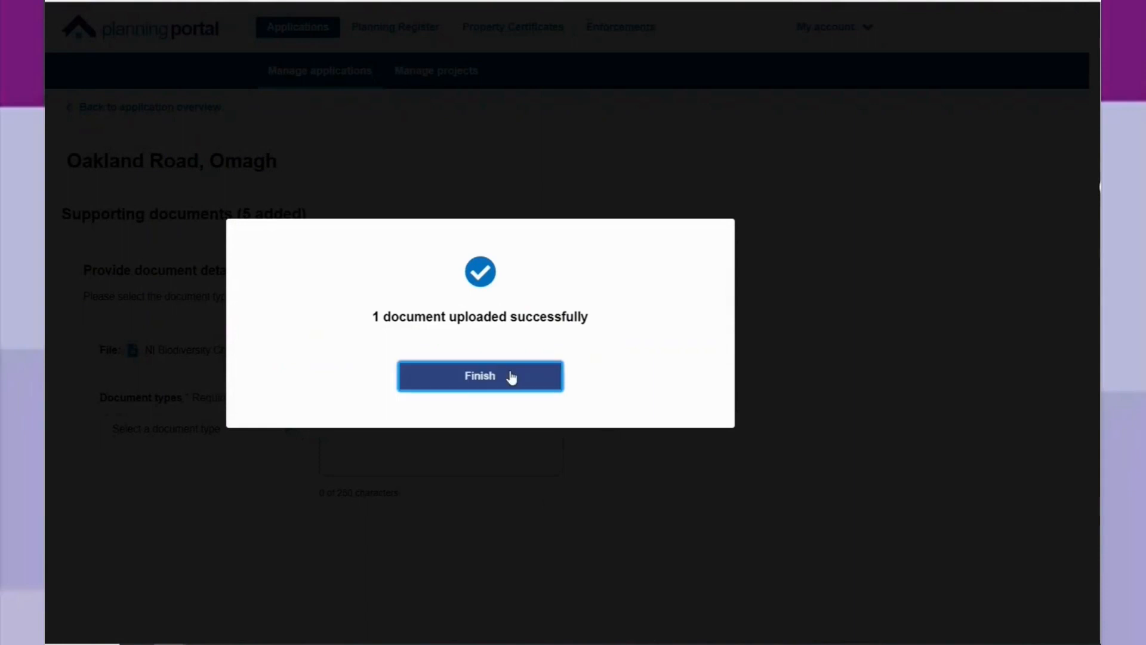
pyautogui.click(511, 377)
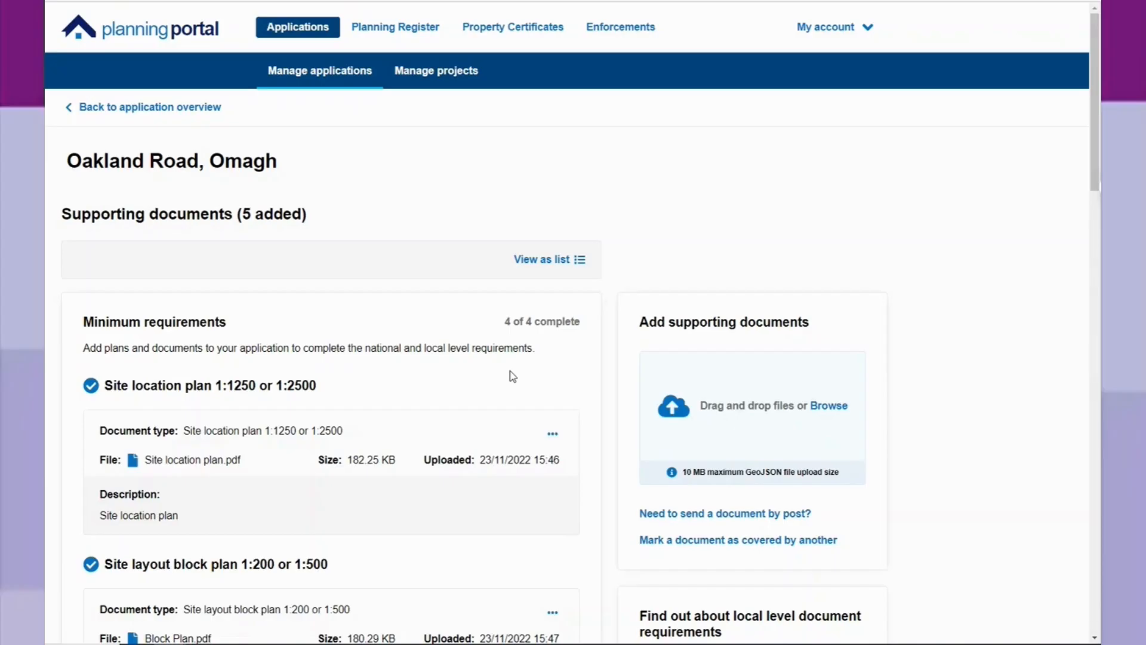
# Review the supporting documents under the minimum requirements and additional documents, then return to the application overview.
pyautogui.scroll(-5, 505, 403)
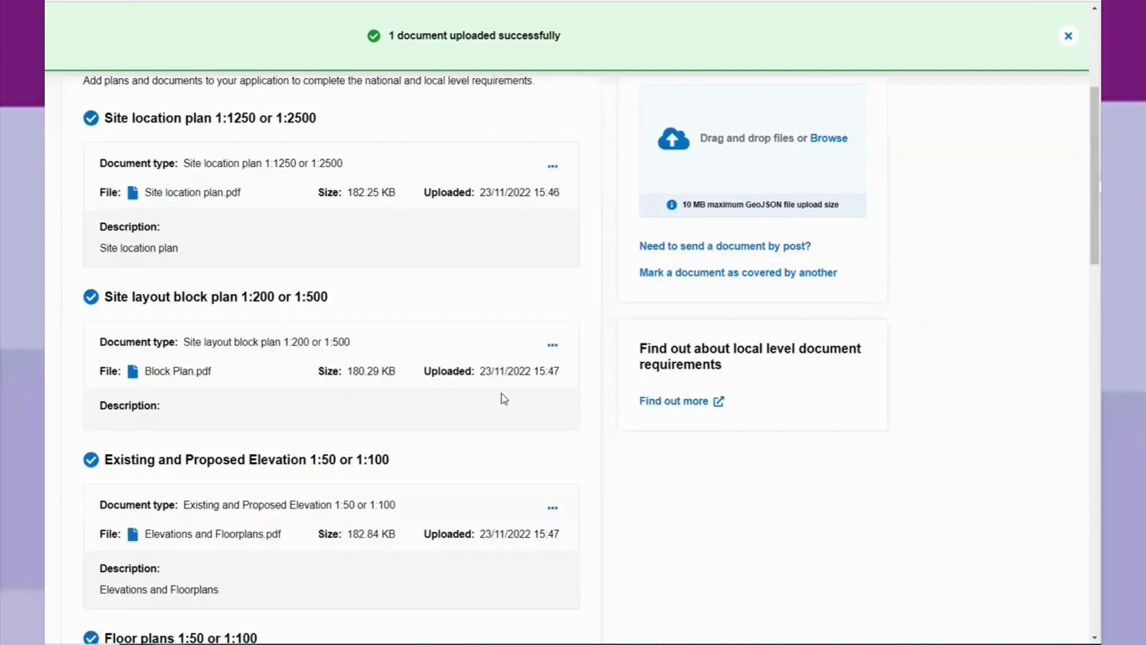
pyautogui.scroll(-10, 501, 393)
pyautogui.scroll(1, 583, 439)
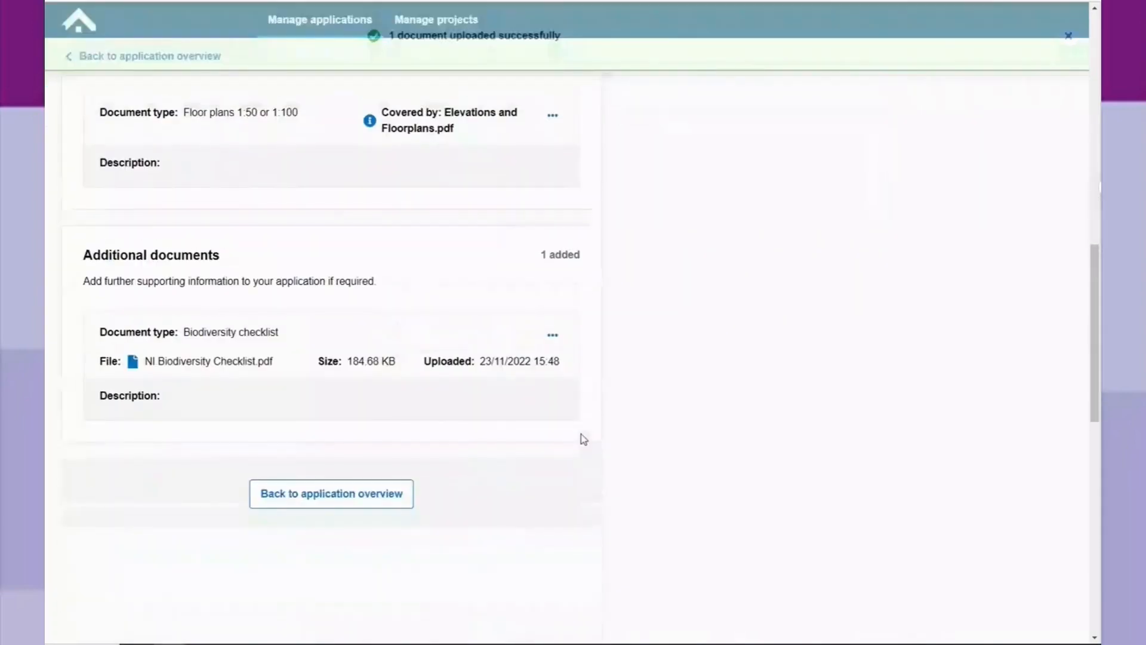
pyautogui.scroll(15, 583, 440)
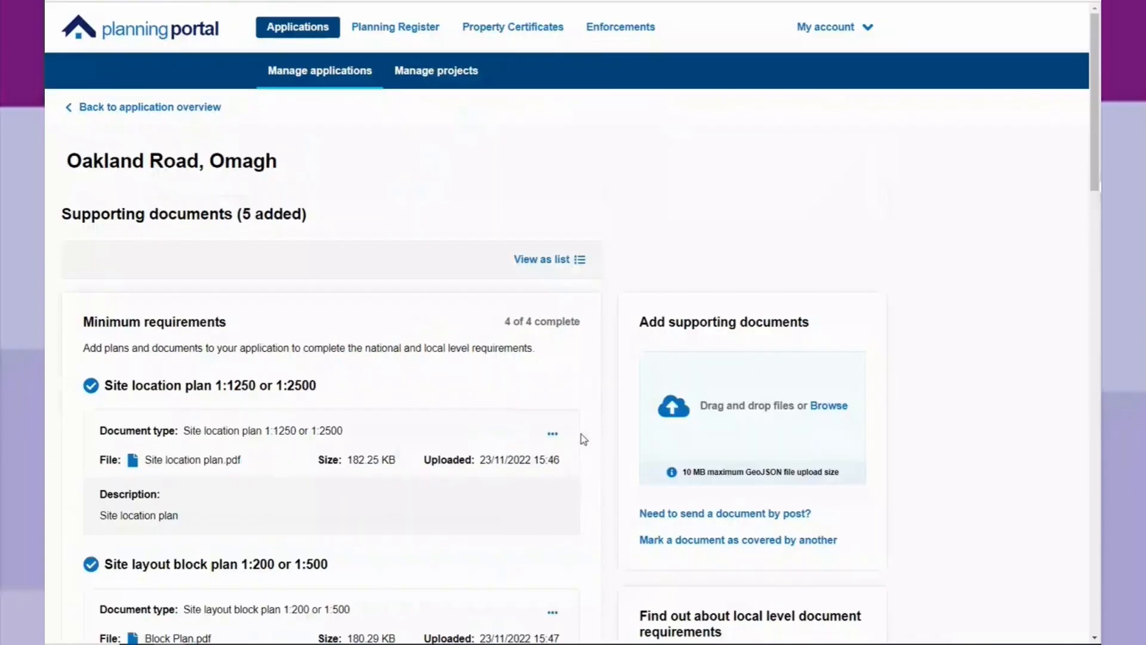
pyautogui.scroll(-15, 583, 439)
pyautogui.click(368, 280)
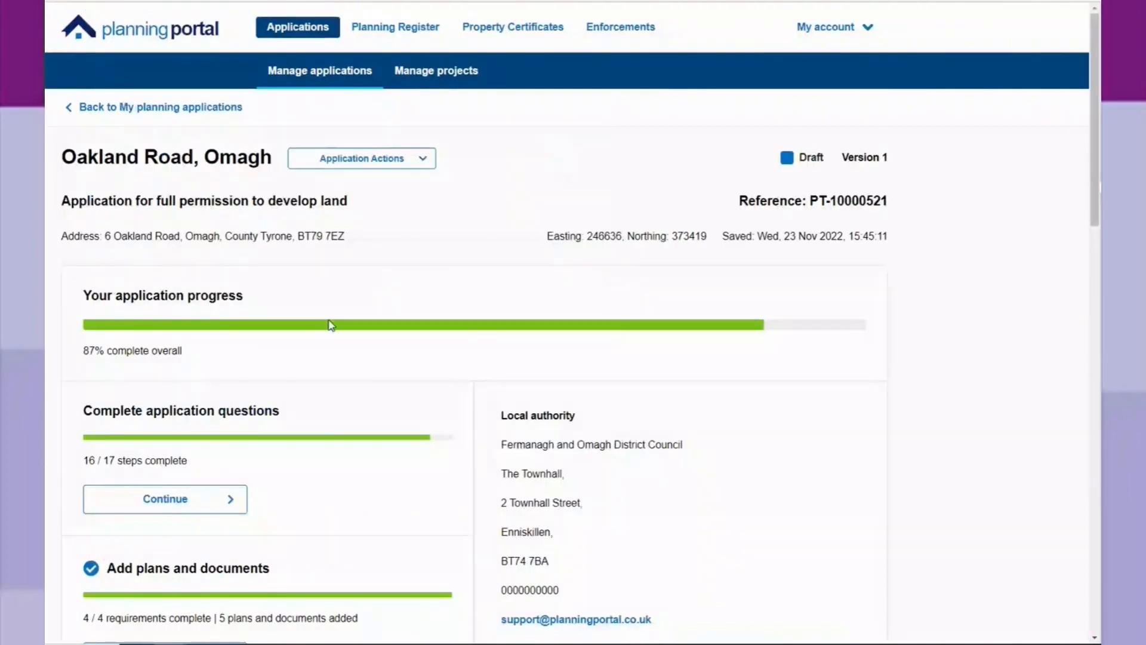
# Check the application's progress sections and open the planning fee calculation.
pyautogui.scroll(-2, 233, 497)
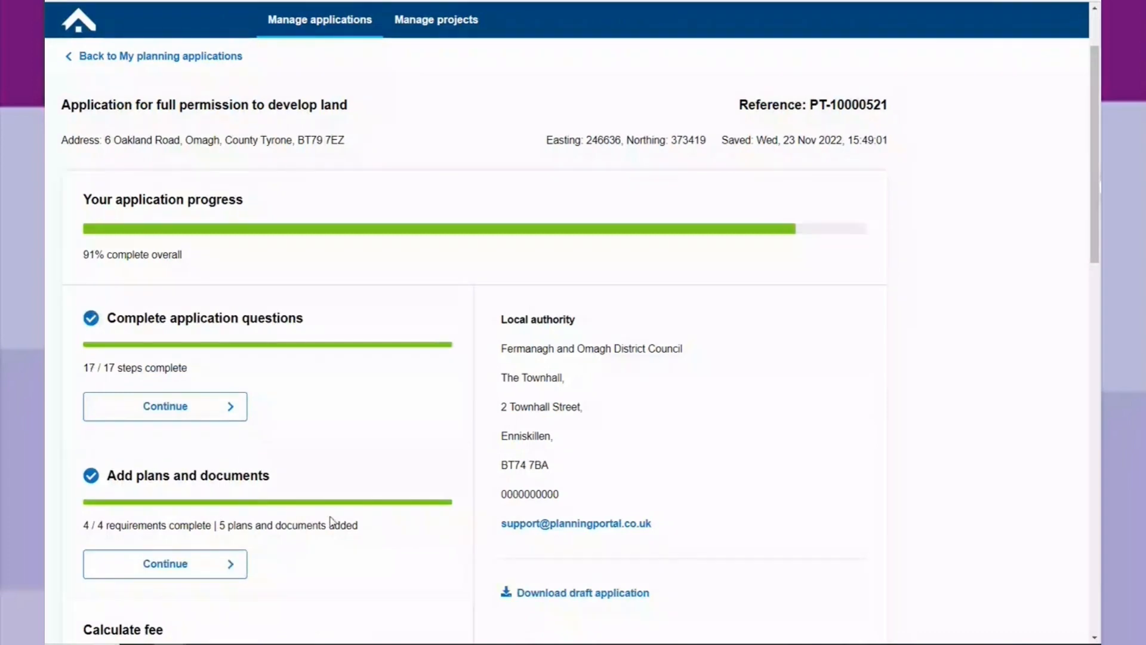
pyautogui.scroll(-2, 333, 521)
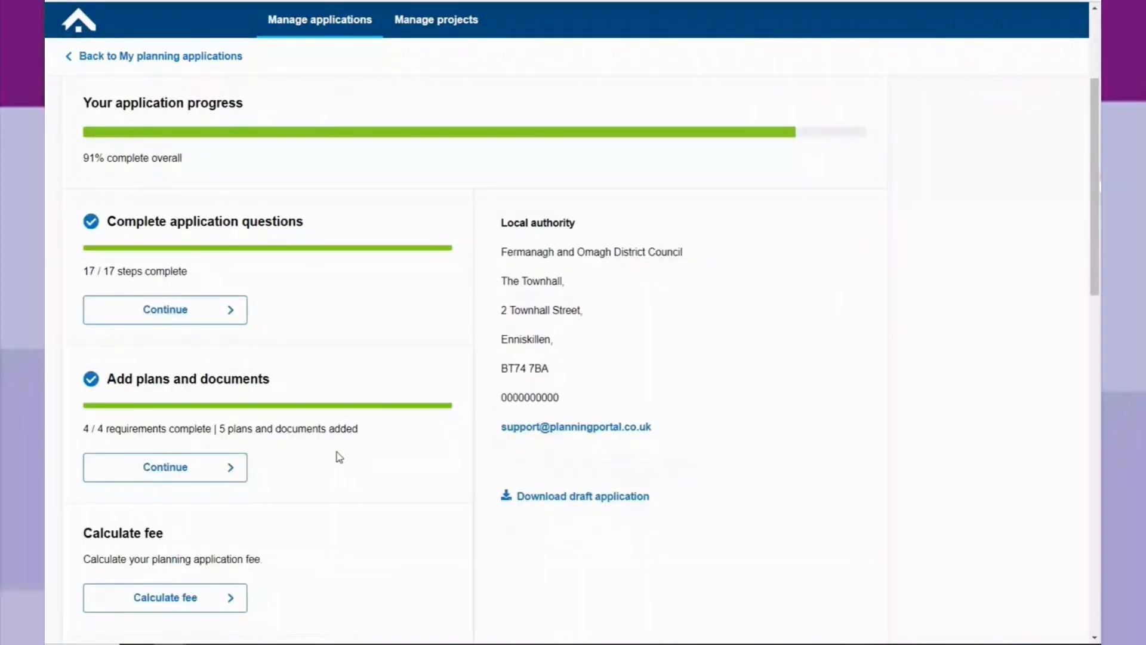
pyautogui.scroll(-4, 310, 469)
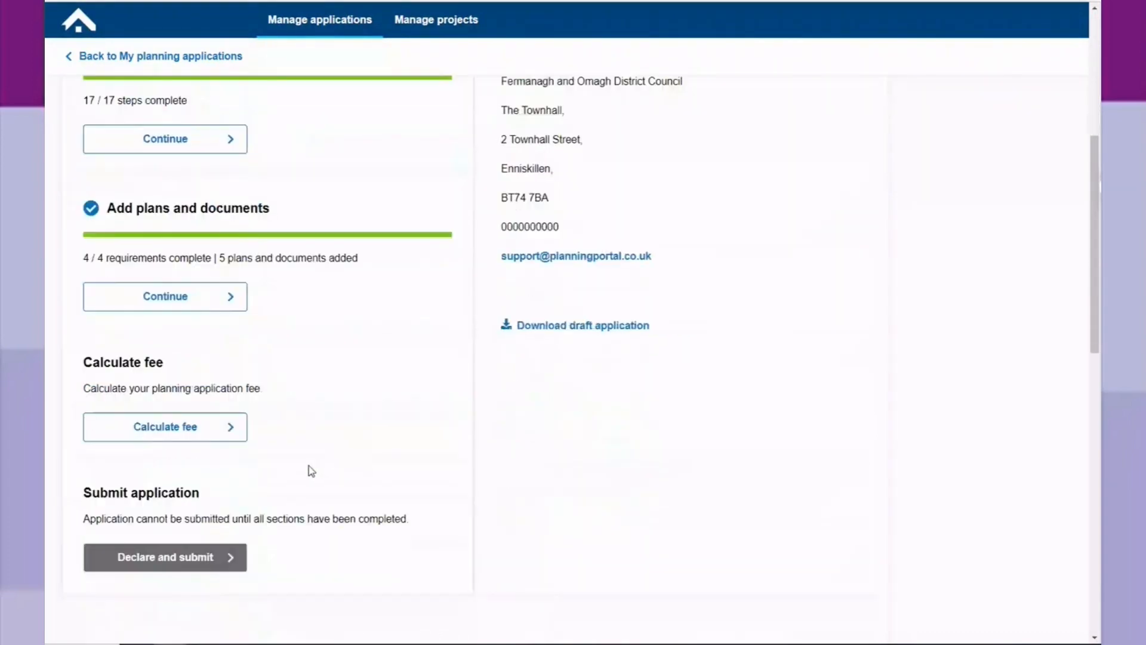
pyautogui.click(159, 409)
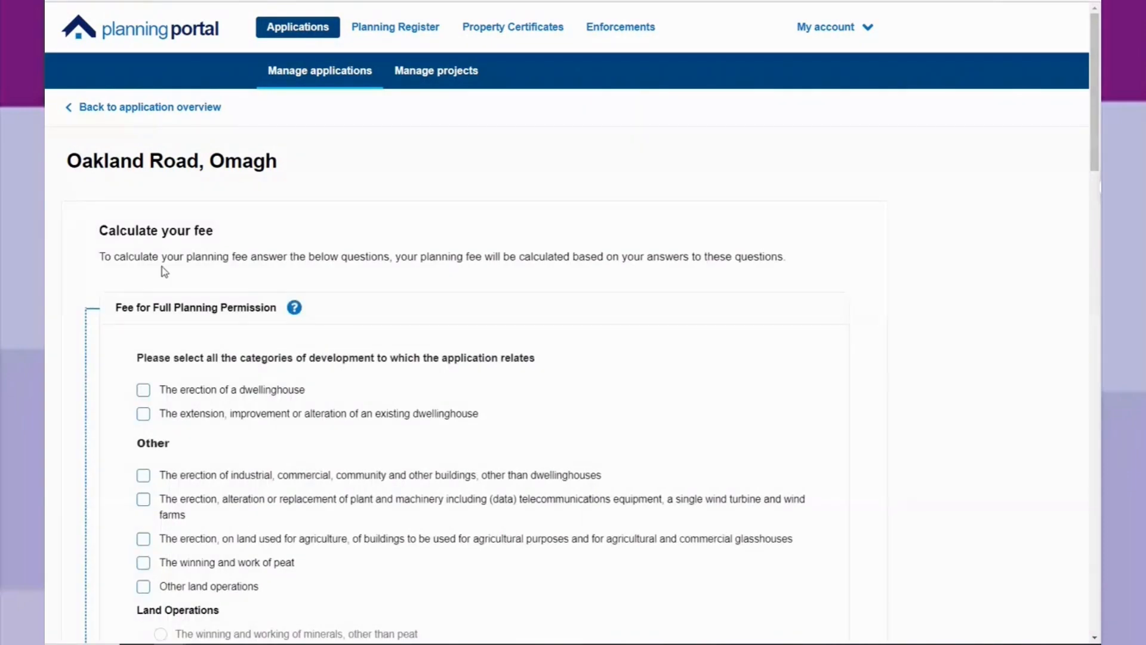
# Select the erection of a dwellinghouse as the development category and set the number of dwellinghouses to 1.
pyautogui.scroll(-3, 130, 232)
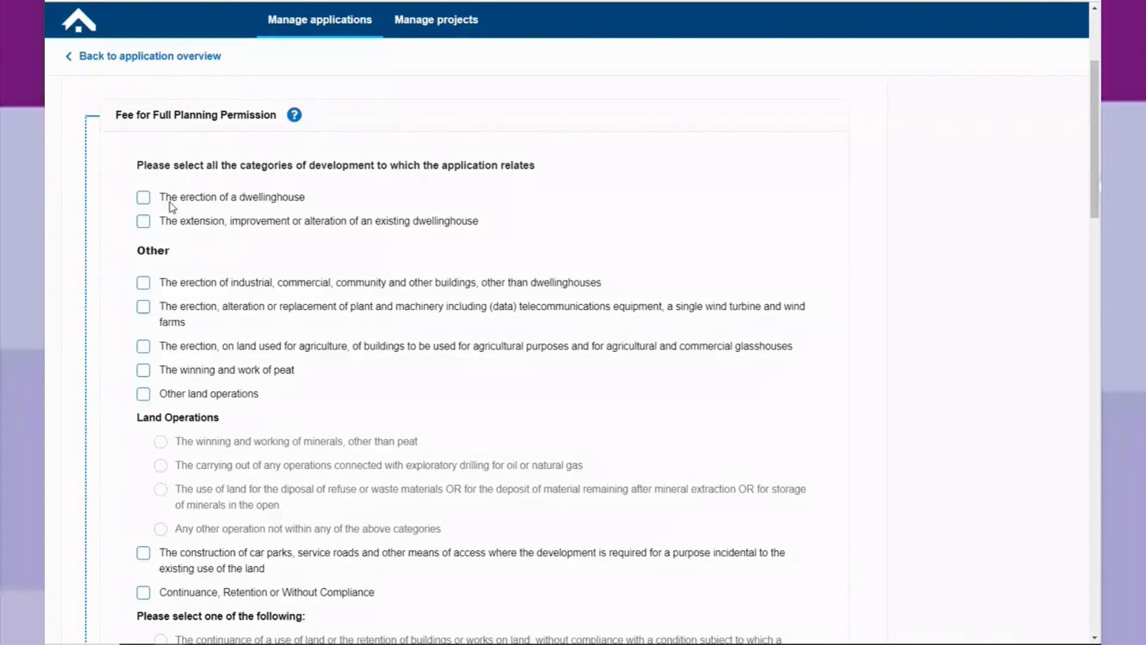
pyautogui.scroll(-2, 338, 182)
pyautogui.click(144, 102)
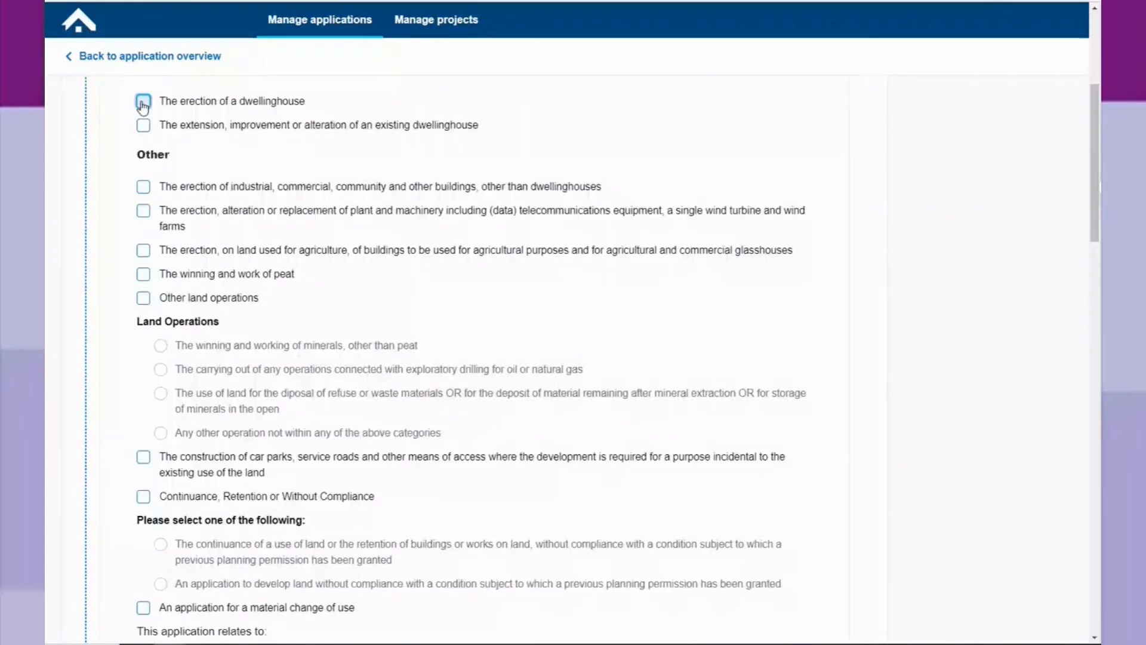
pyautogui.click(187, 157)
pyautogui.write('1')
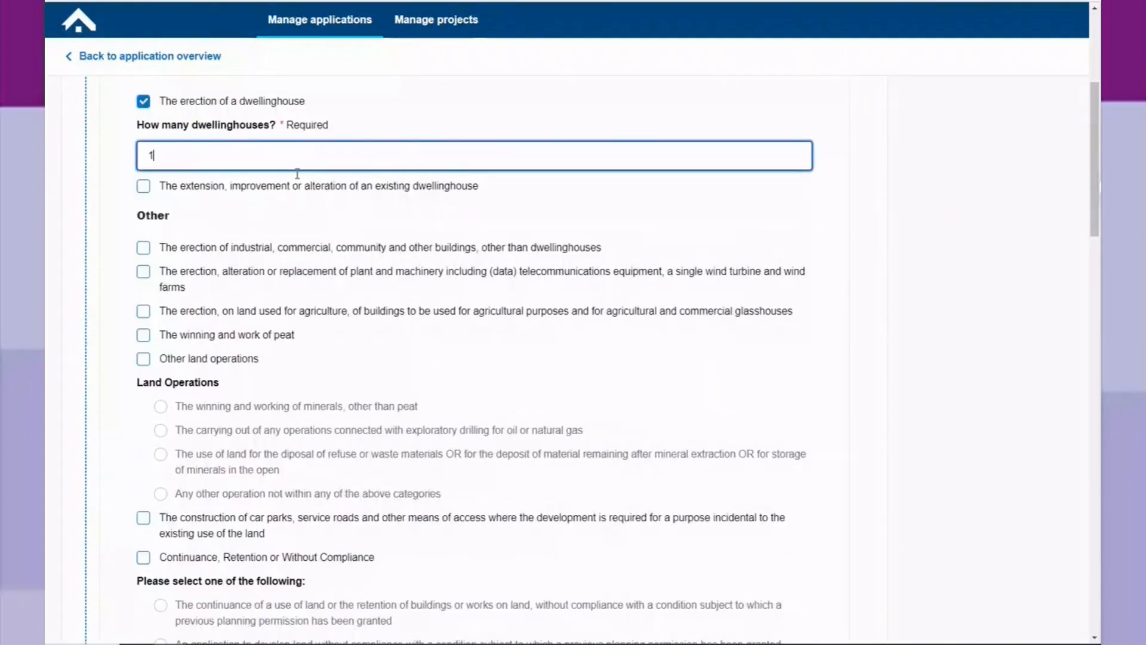
# Complete the fee calculation without selecting an Environmental Statement, reductions or exemptions, then finish and close it.
pyautogui.scroll(-1, 279, 210)
pyautogui.scroll(-10, 279, 210)
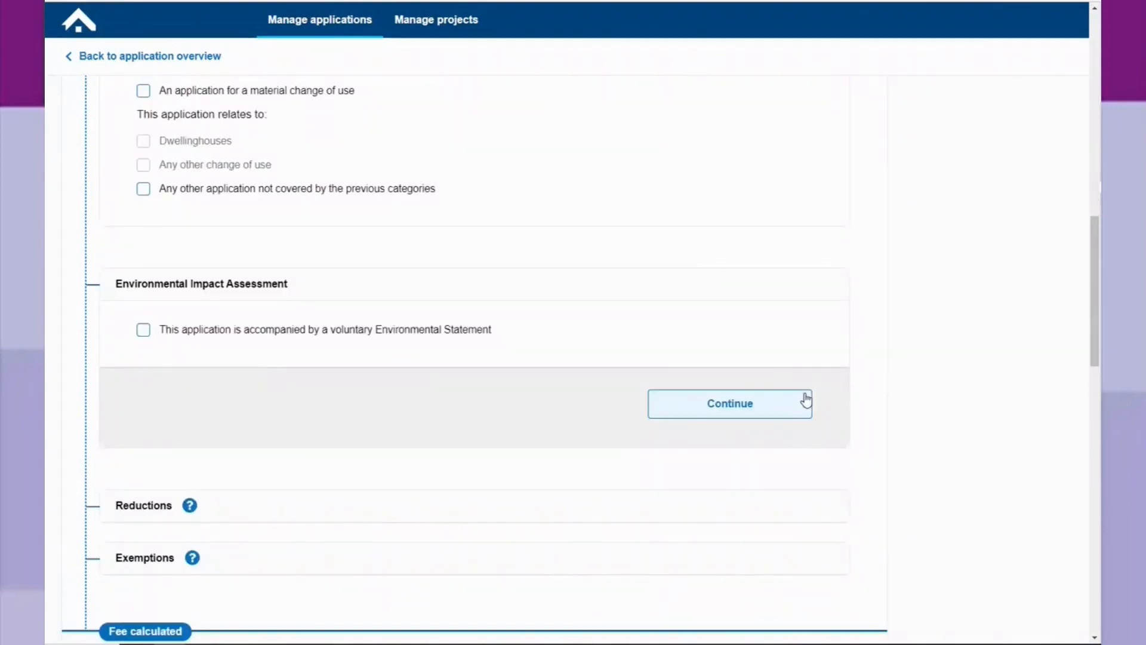
pyautogui.click(762, 411)
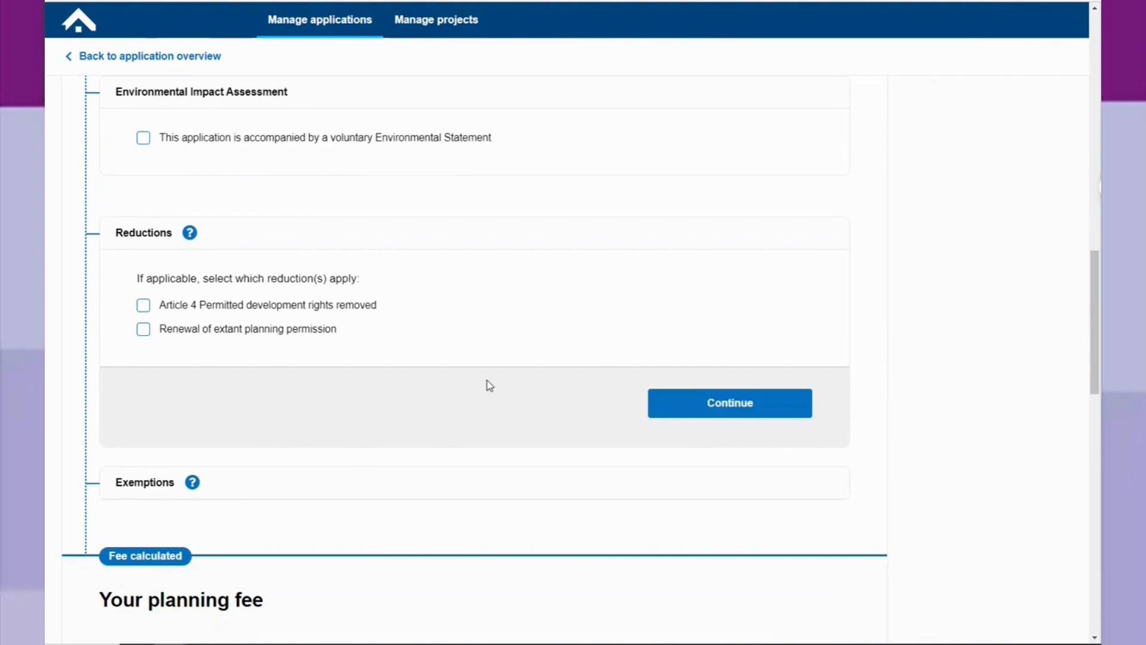
pyautogui.click(752, 412)
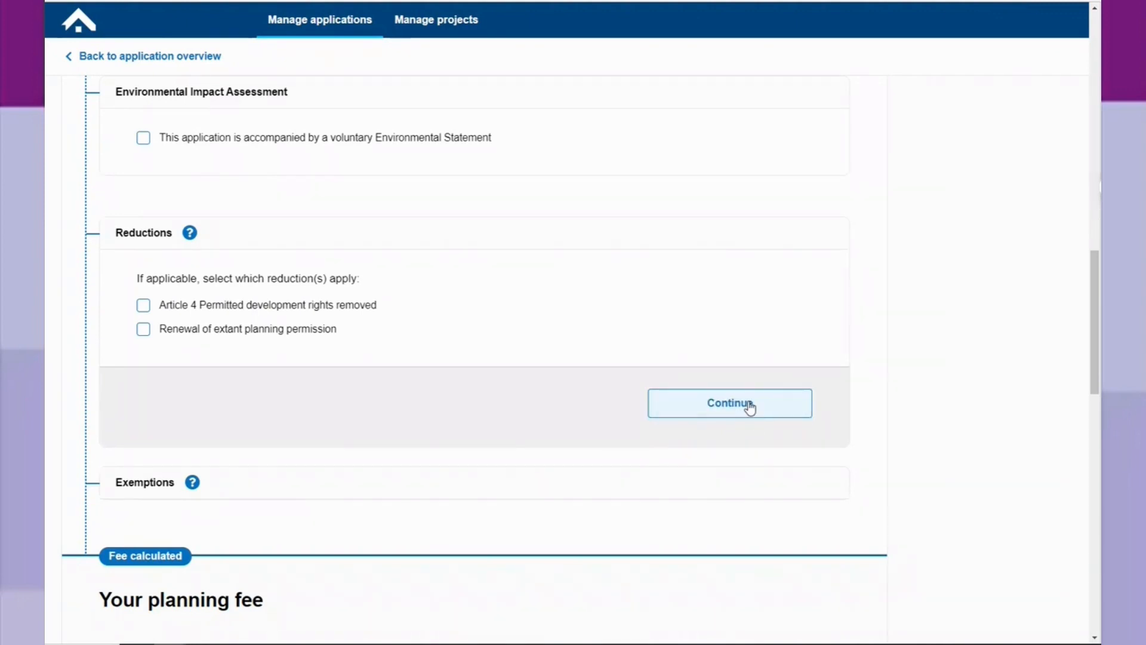
pyautogui.click(750, 404)
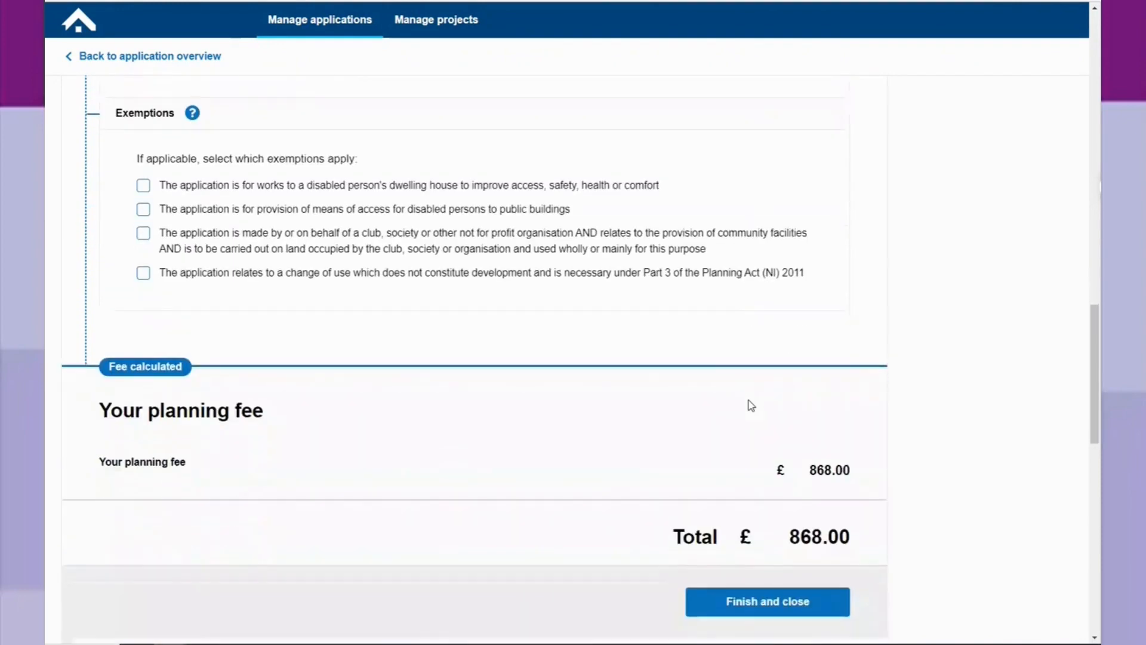
pyautogui.scroll(-2, 751, 405)
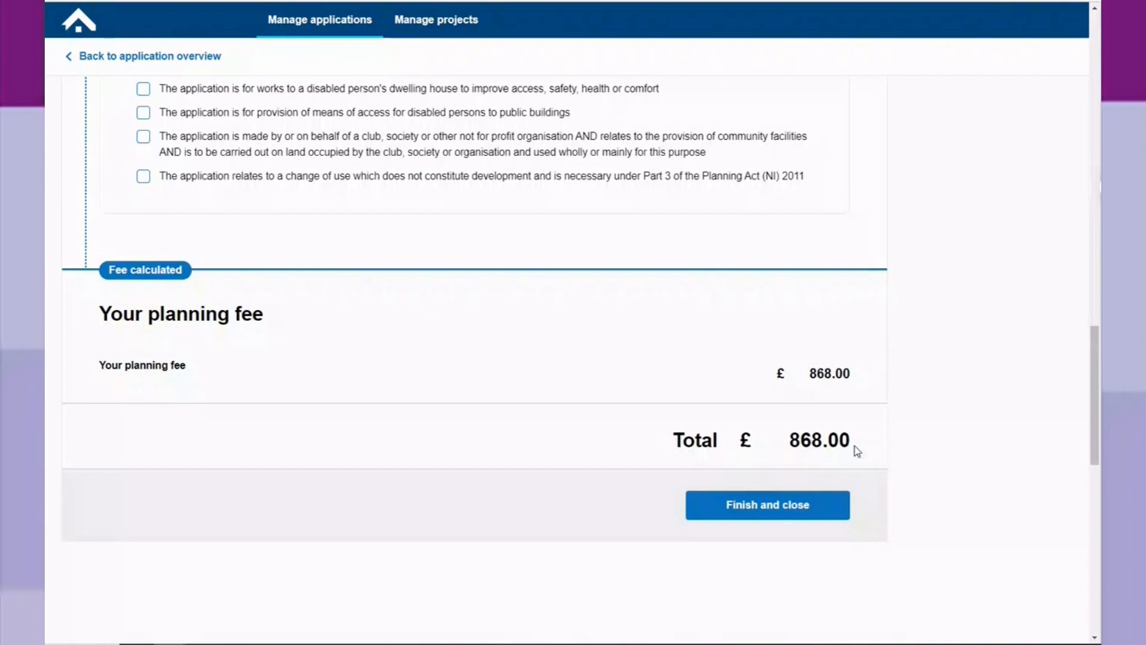
pyautogui.scroll(-2, 859, 505)
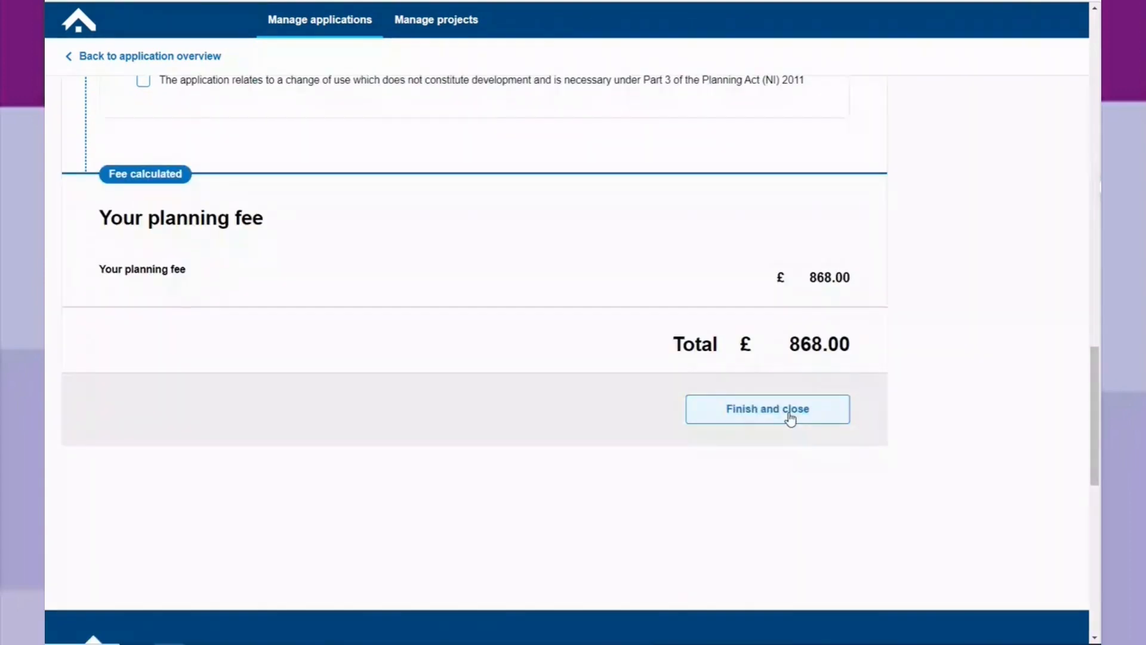
pyautogui.click(790, 420)
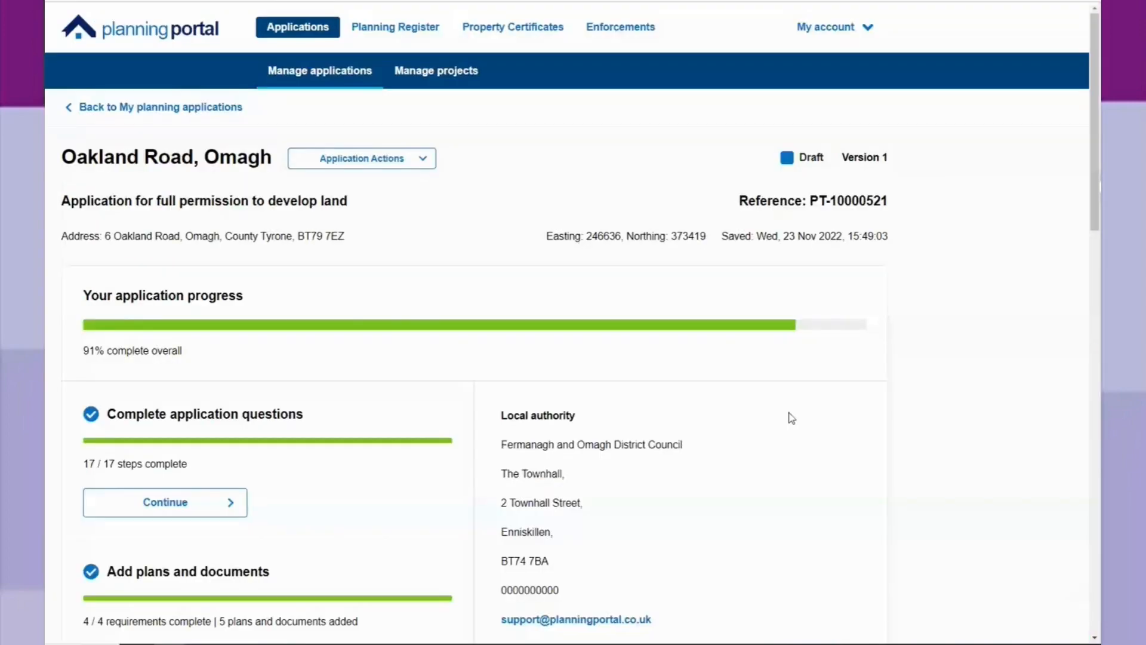
# Proceed to pay and submit the application, and agree to the outlined application declaration.
pyautogui.scroll(-3, 778, 404)
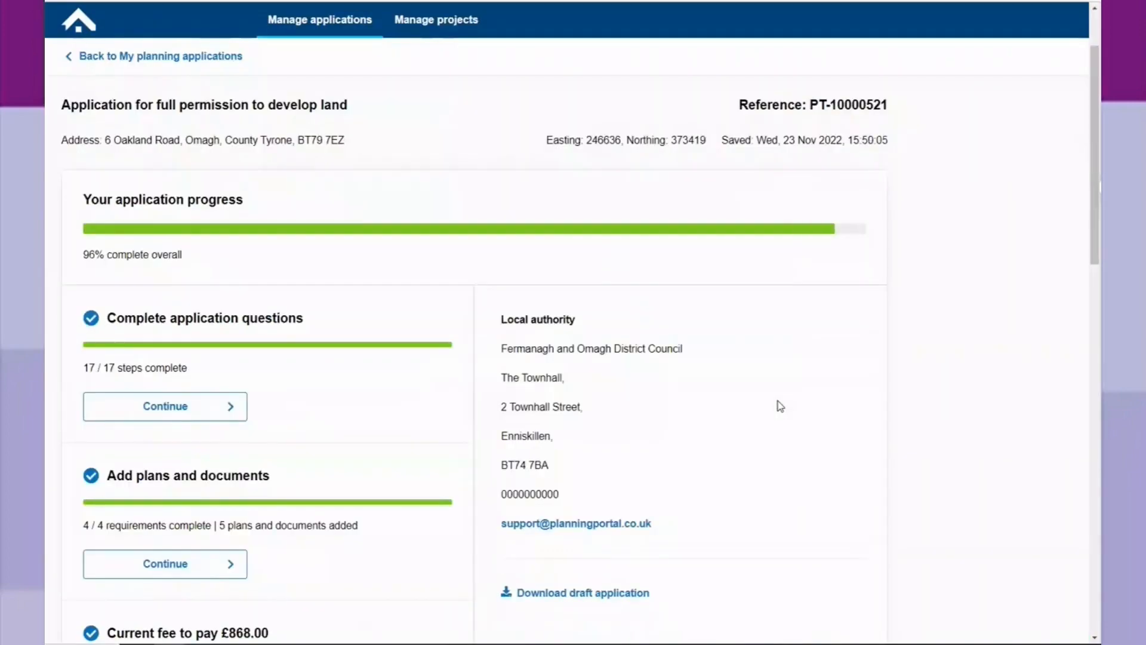
pyautogui.scroll(-6, 466, 397)
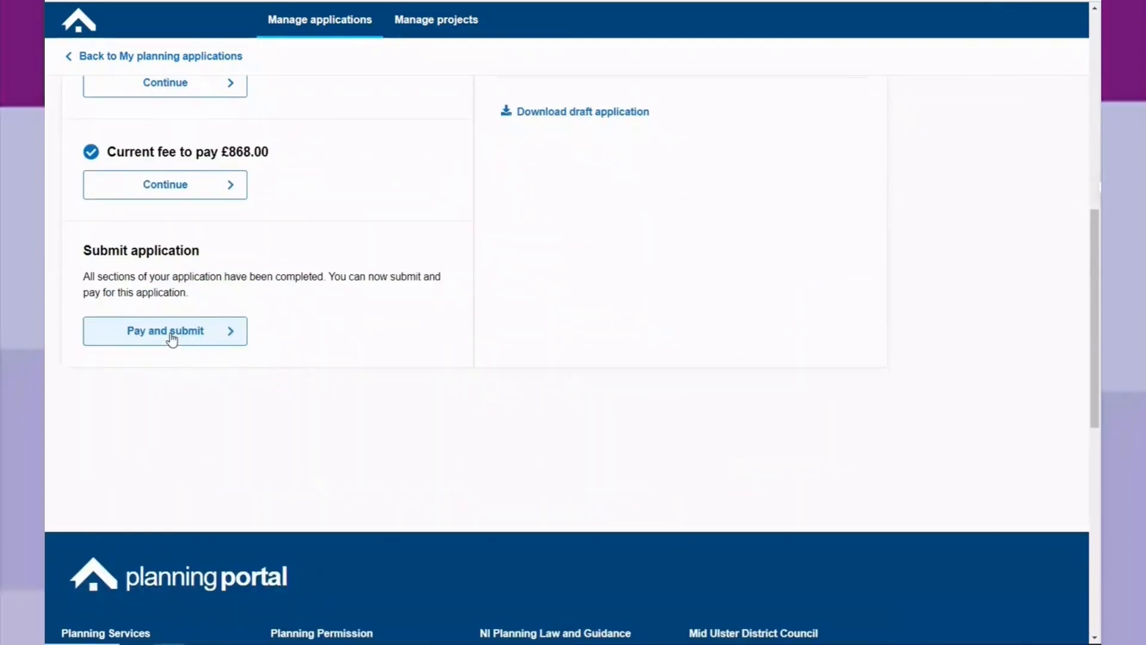
pyautogui.click(172, 338)
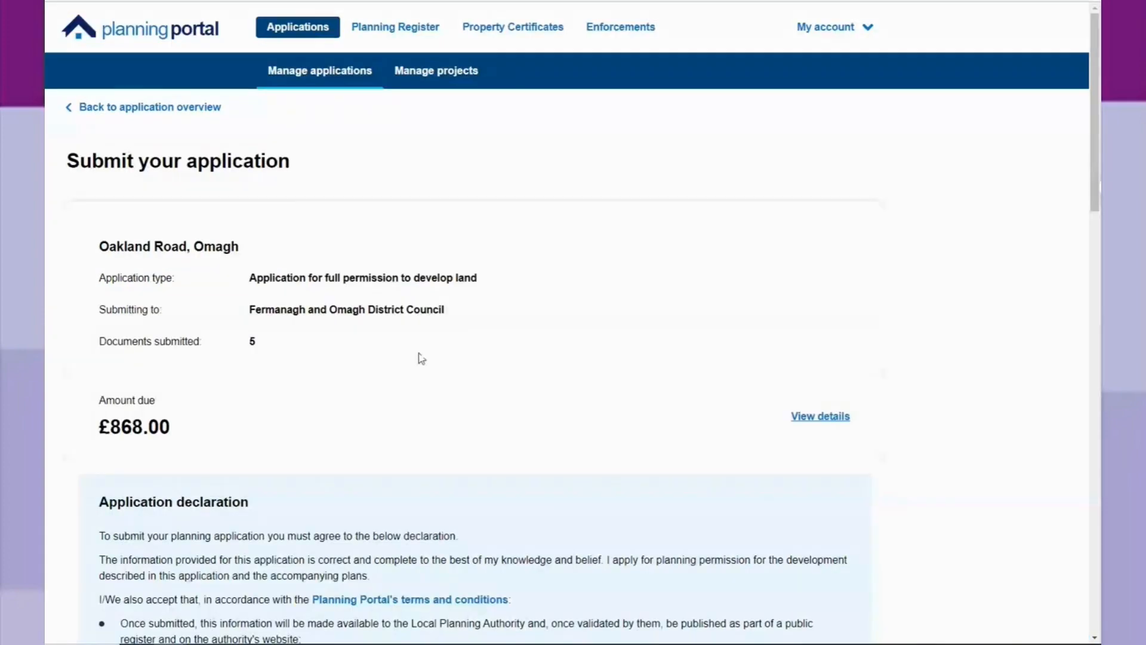
pyautogui.scroll(-2, 319, 238)
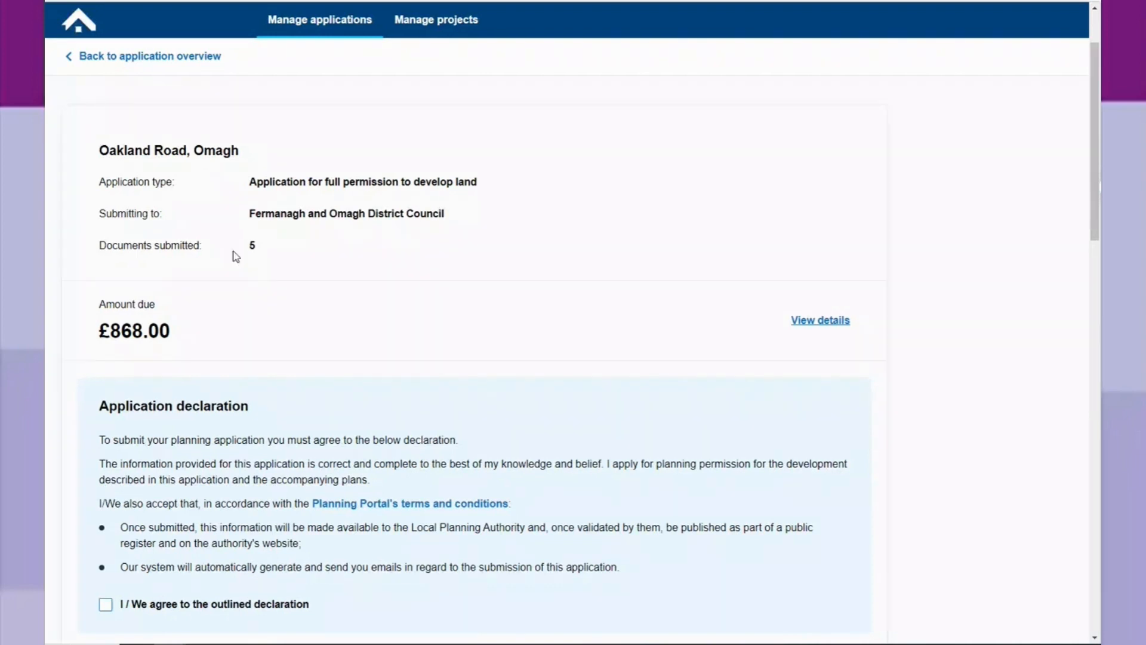
pyautogui.scroll(-3, 253, 252)
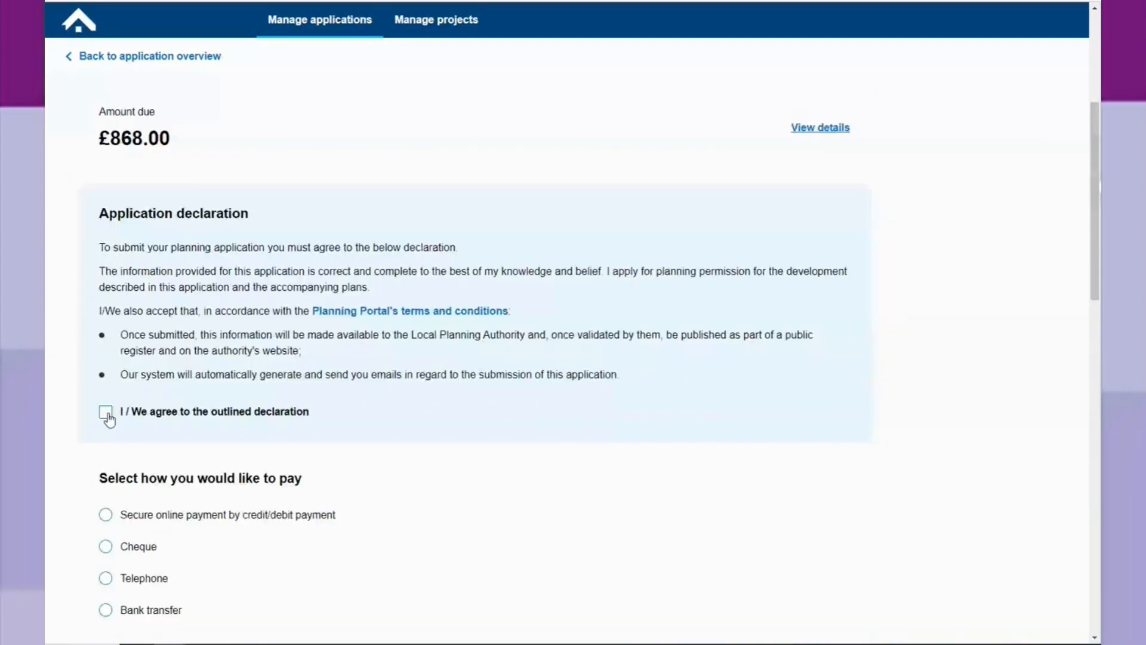
pyautogui.click(106, 412)
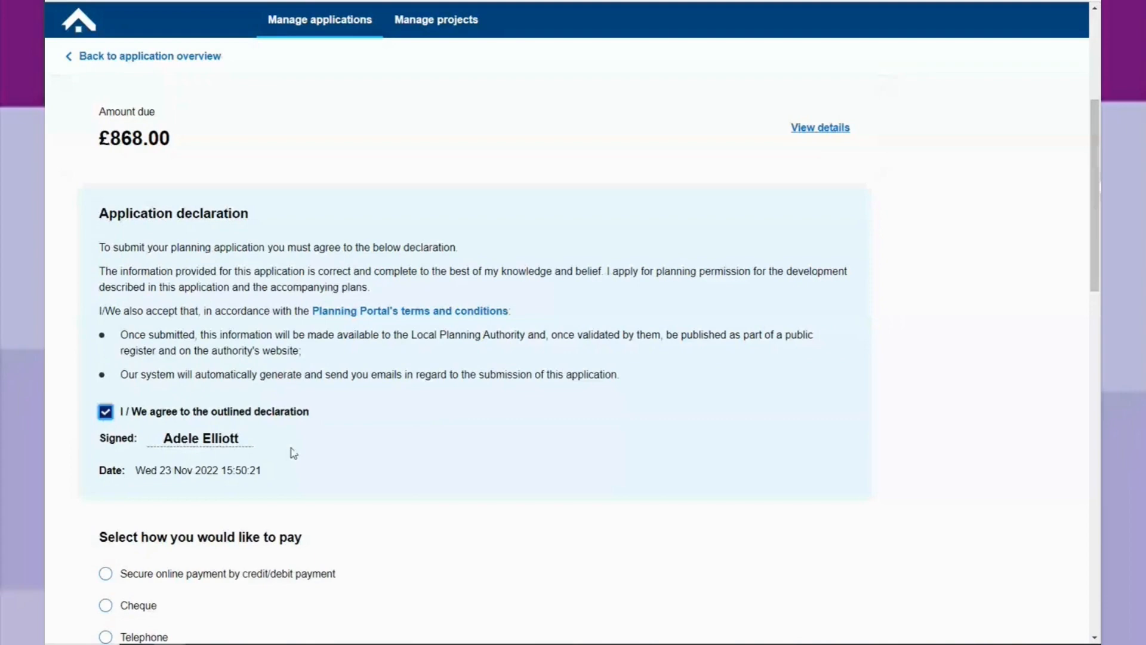
# Choose secure online payment by credit/debit payment and submit the application to continue to payment.
pyautogui.scroll(-6, 313, 378)
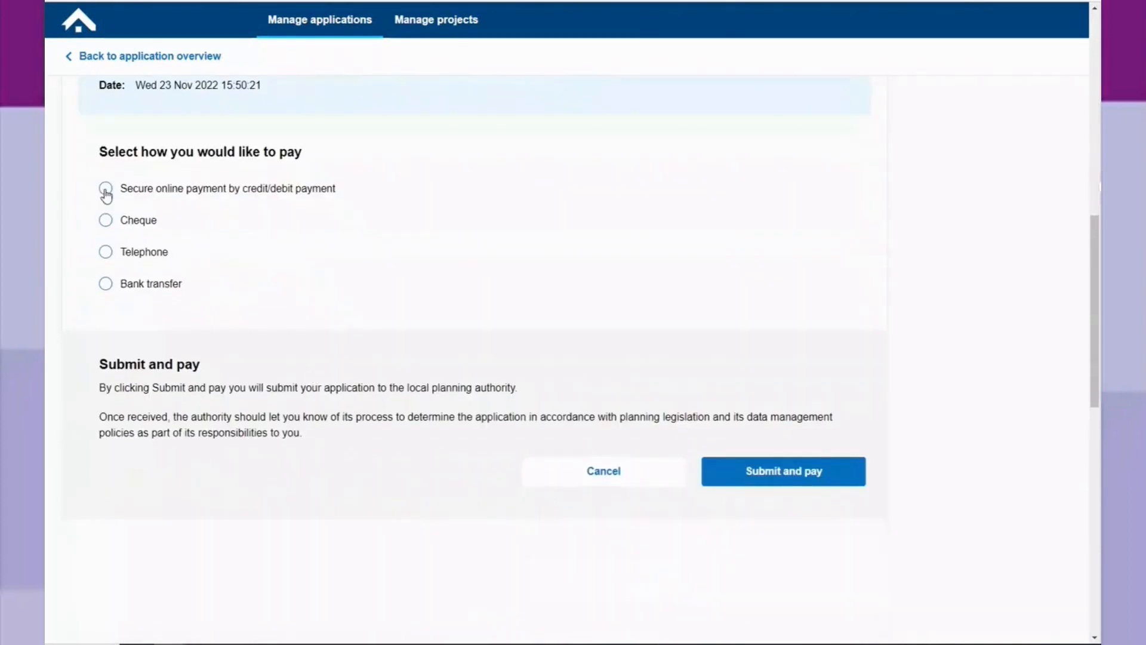
pyautogui.click(106, 189)
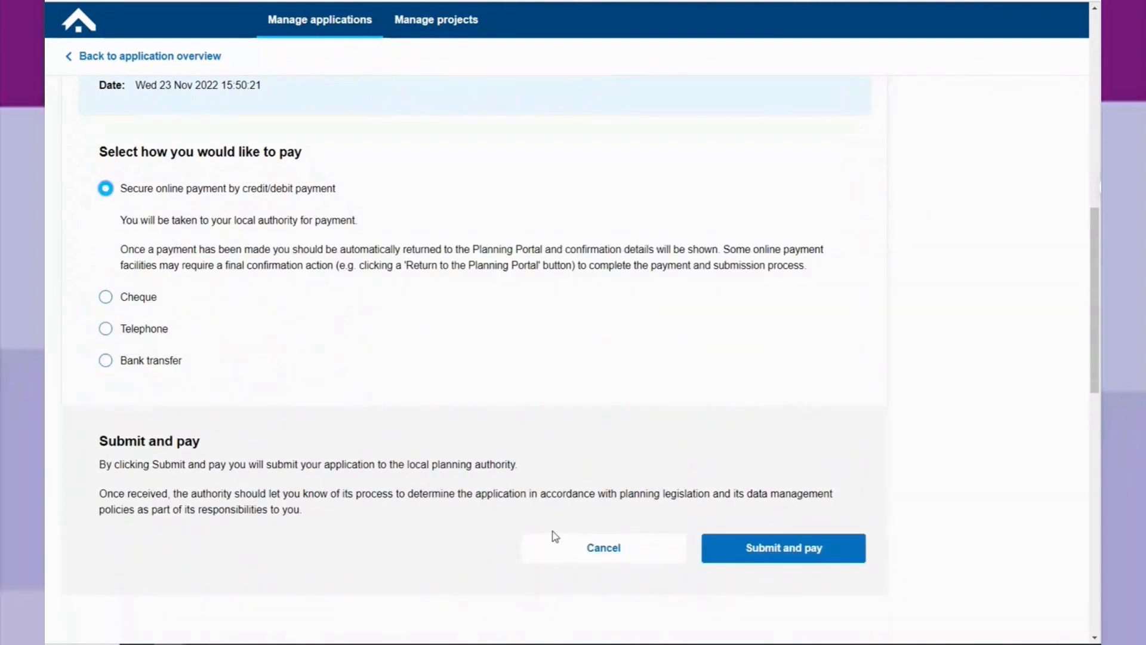
pyautogui.click(772, 555)
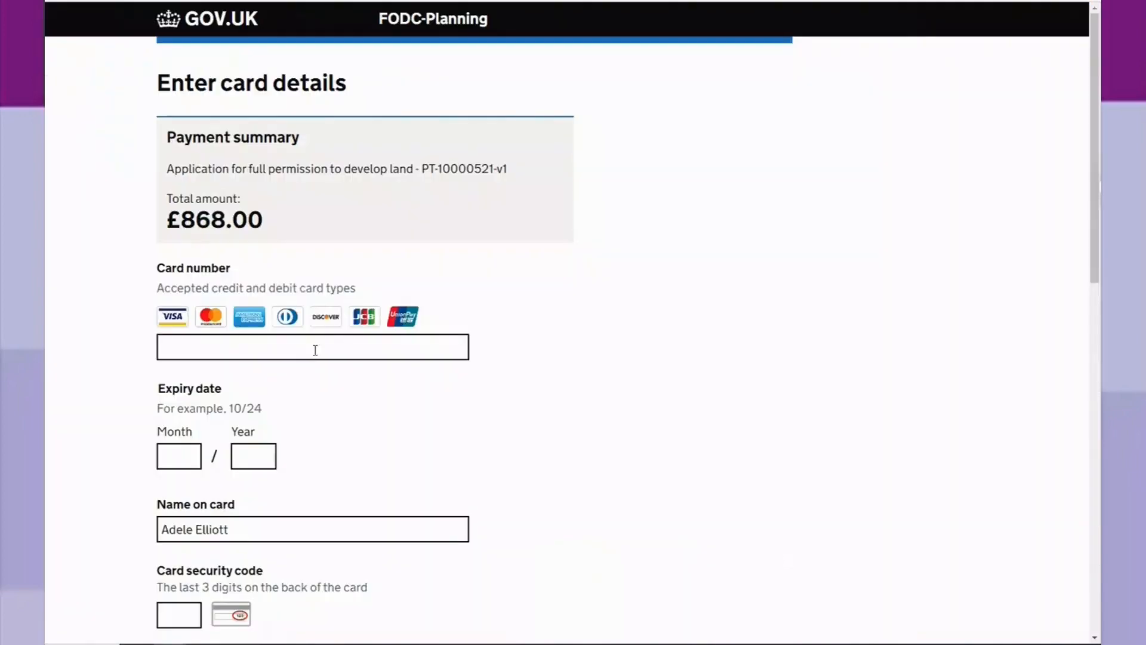
# Enter the card number, expiry date and card security code, keeping the prefilled name on card.
pyautogui.click(252, 348)
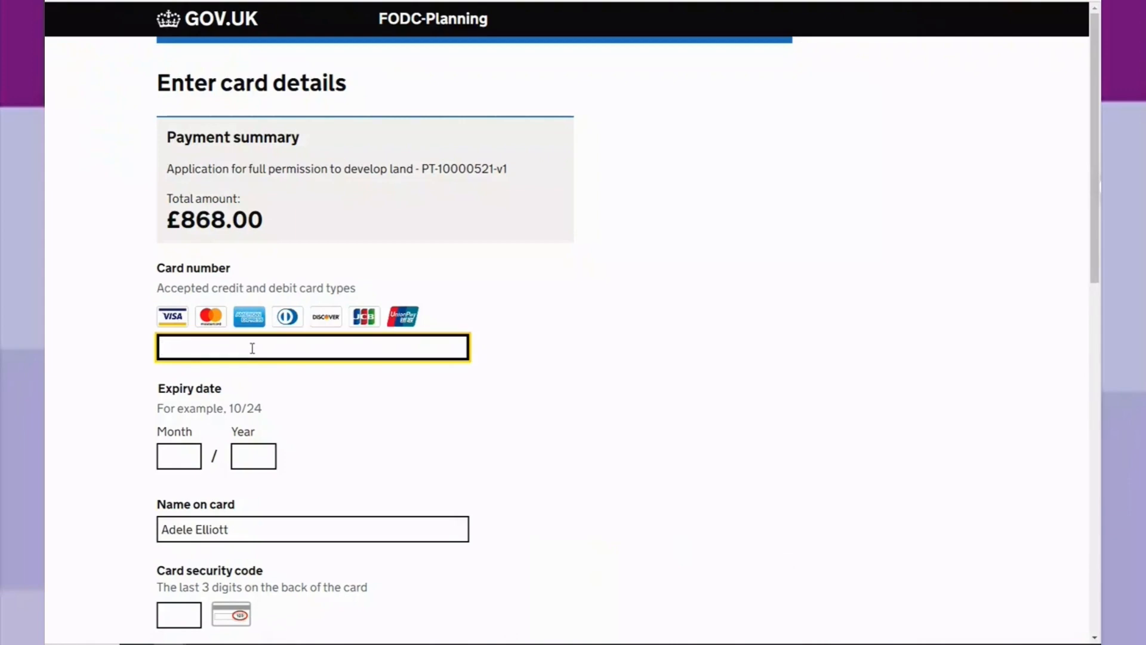
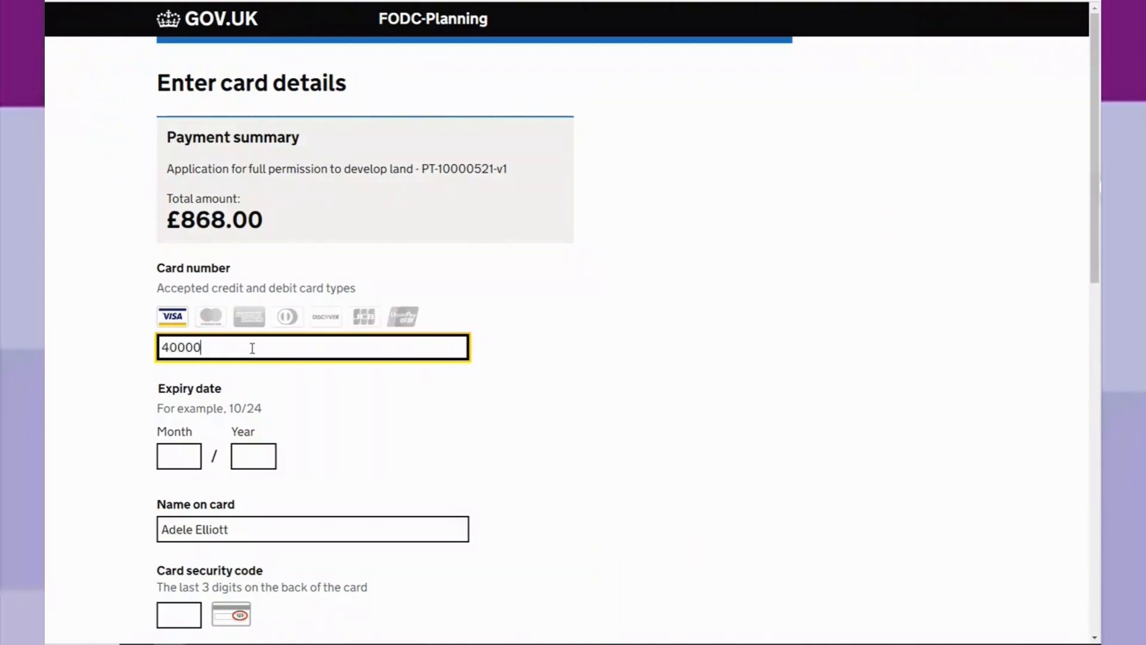
pyautogui.click(182, 456)
pyautogui.write('0')
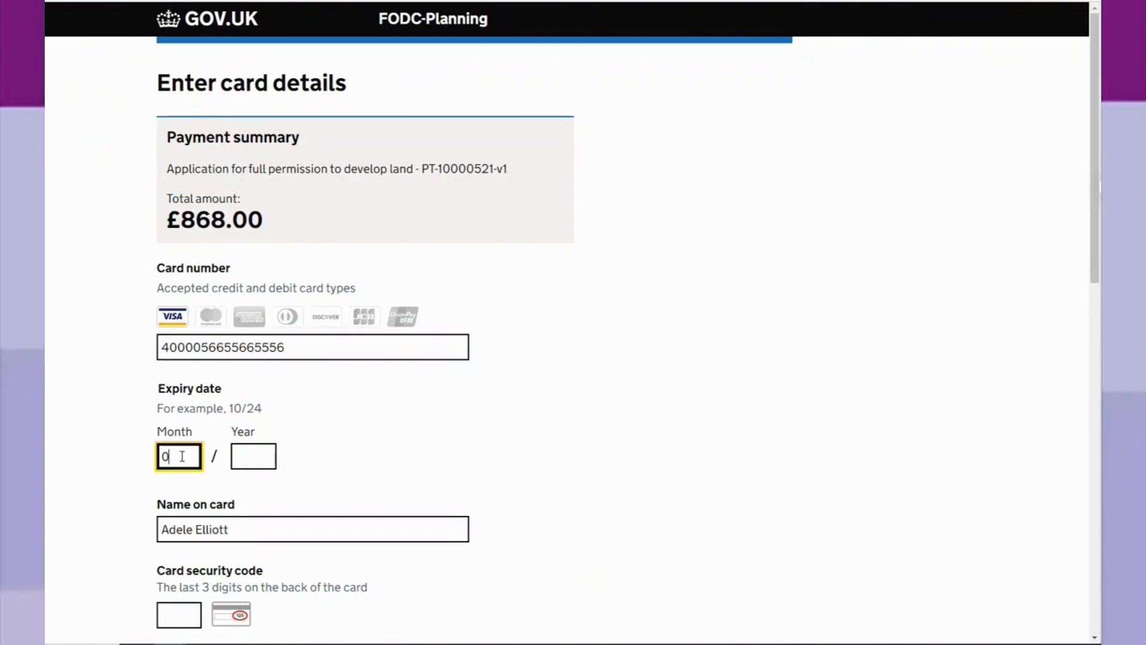
pyautogui.write('125')
pyautogui.press('Tab')
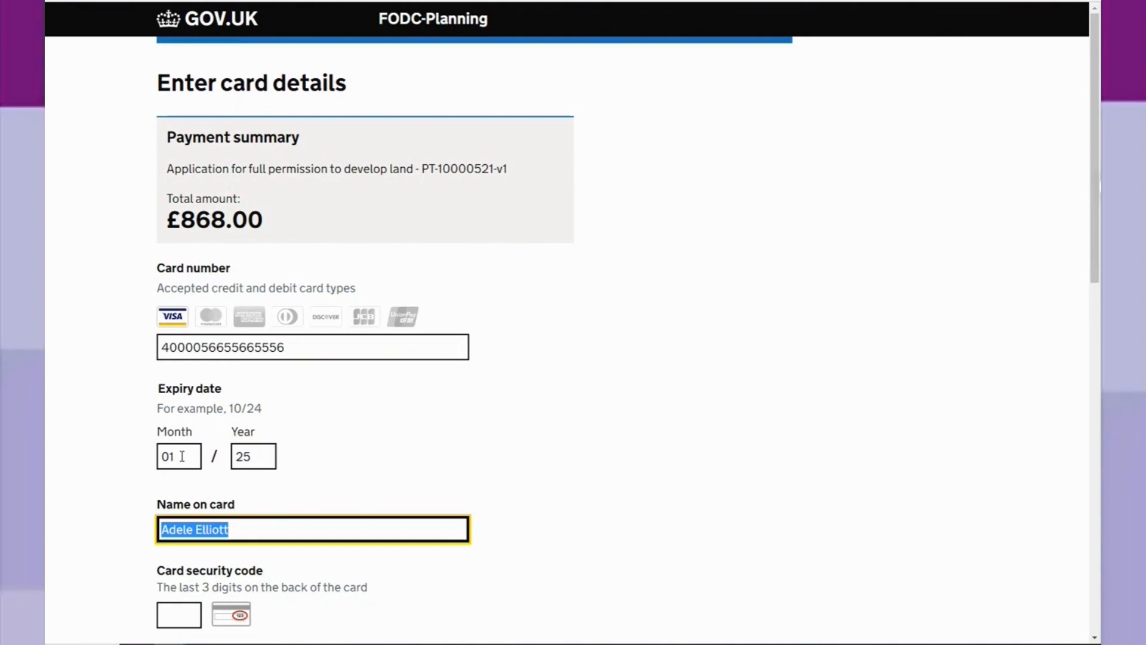
pyautogui.press('Tab')
pyautogui.write('123')
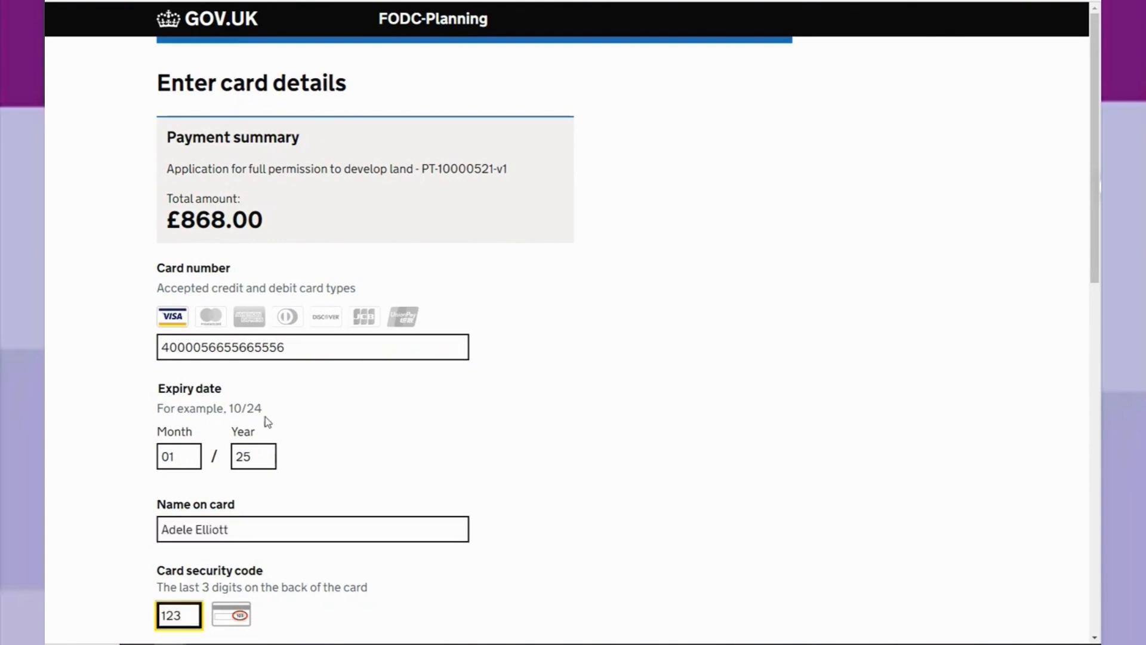
# Fill in the card's billing address with the first saved address suggestion, keeping United Kingdom as the country.
pyautogui.scroll(-8, 263, 417)
pyautogui.click(256, 351)
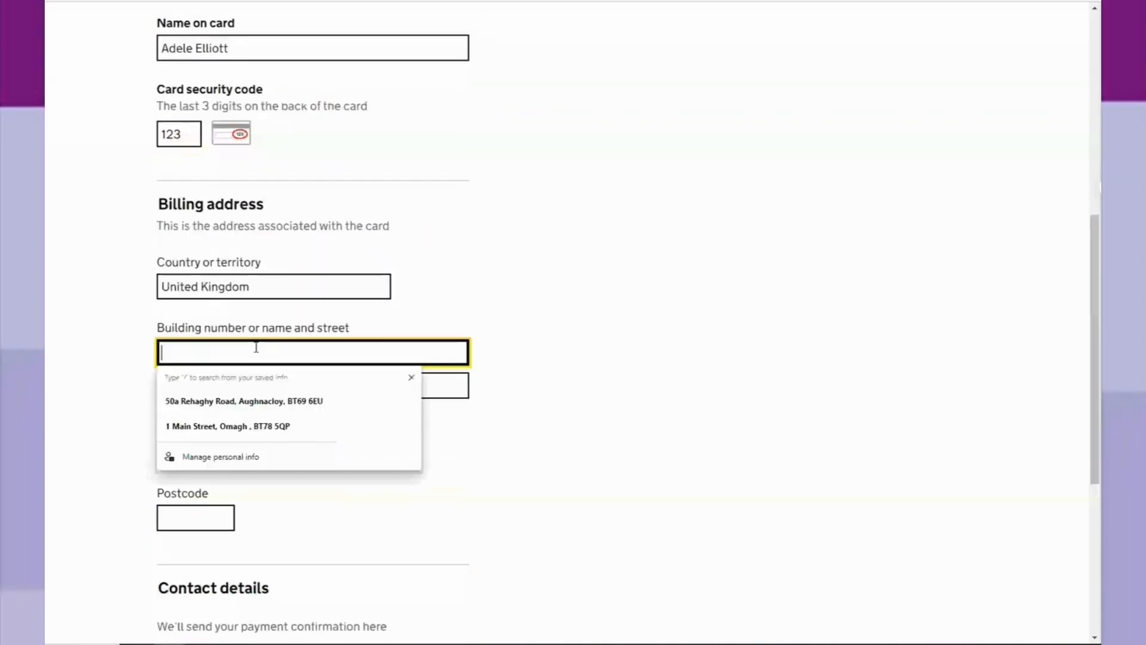
pyautogui.click(271, 401)
# Fill in the payer's saved contact e-mail for the payment confirmation, and confirm the card payment.
pyautogui.scroll(-5, 279, 414)
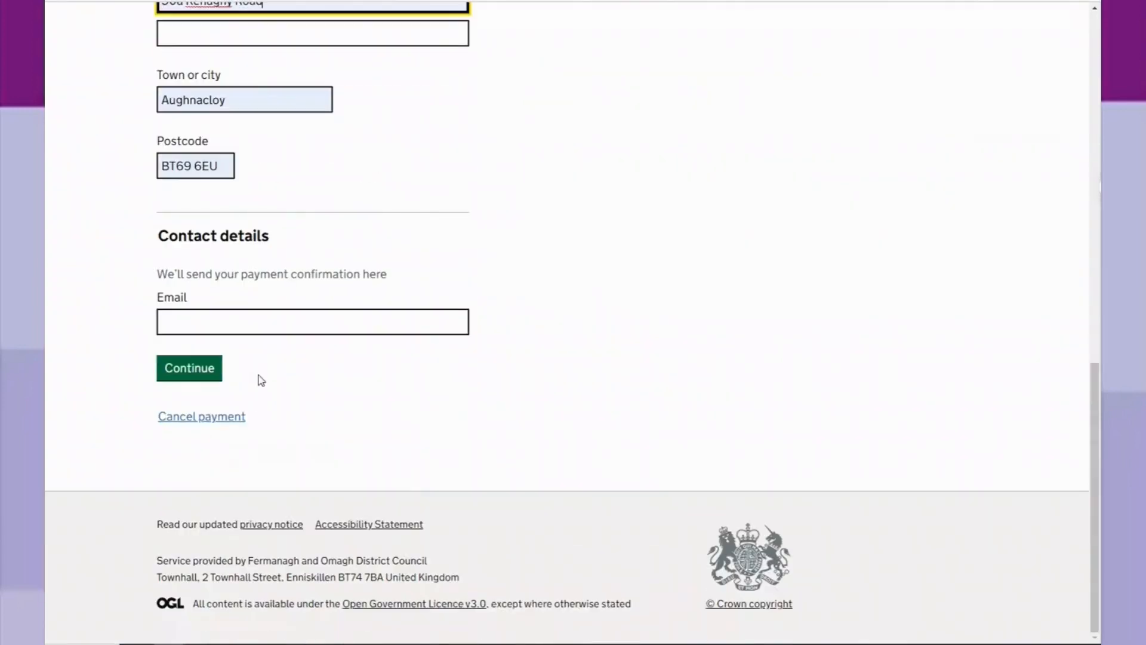
pyautogui.click(269, 323)
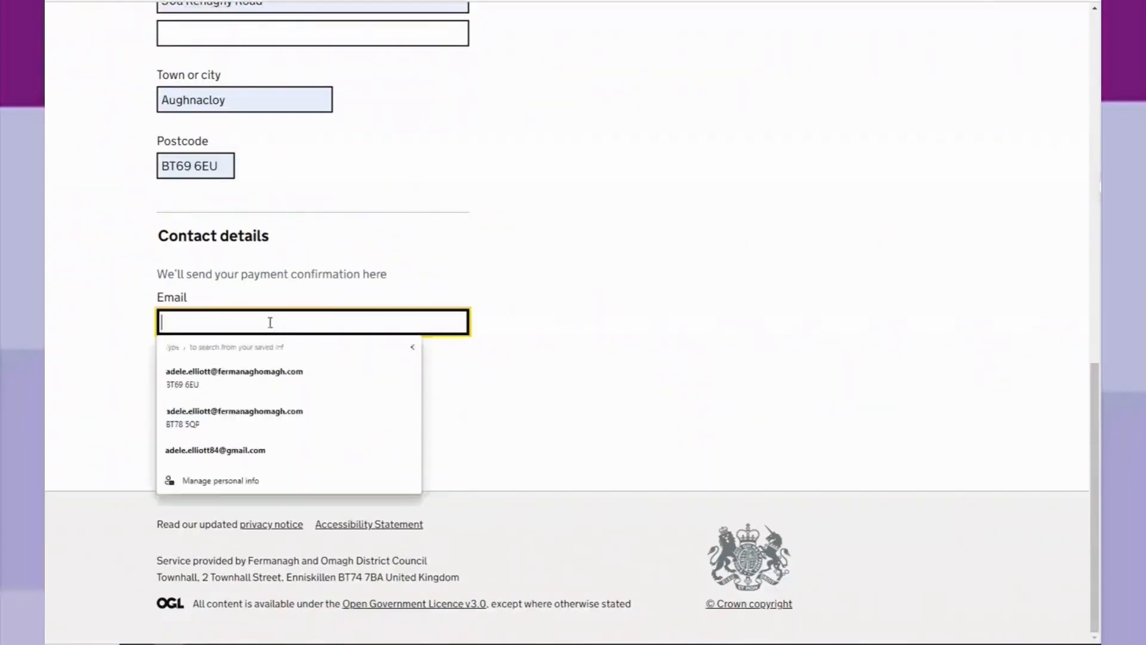
pyautogui.click(235, 376)
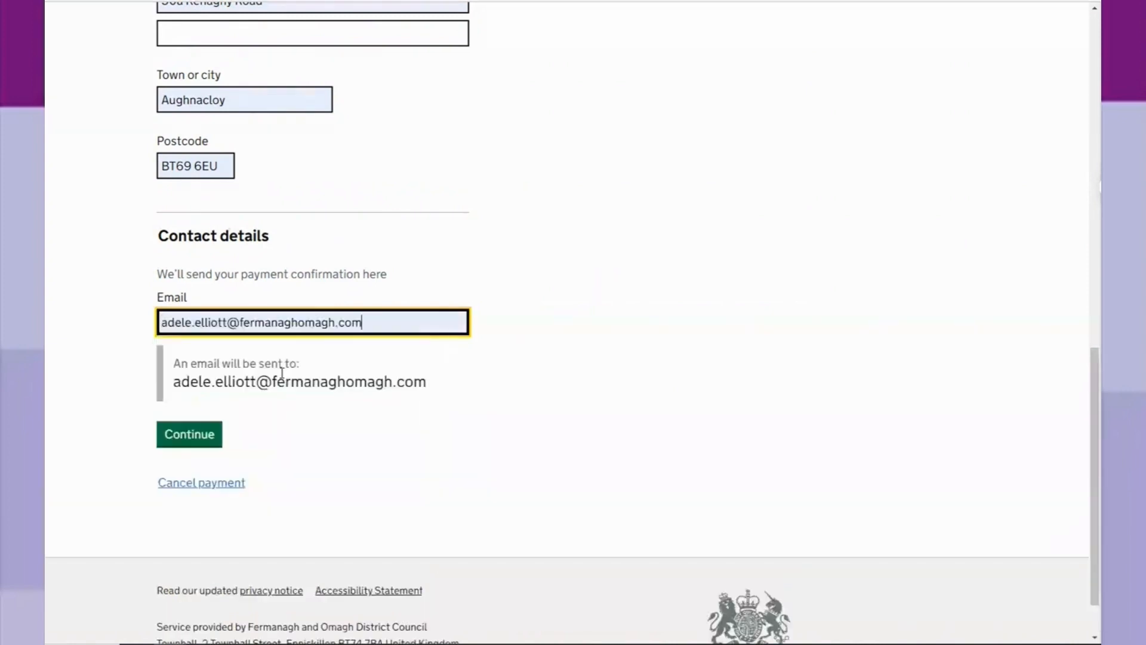
pyautogui.click(190, 437)
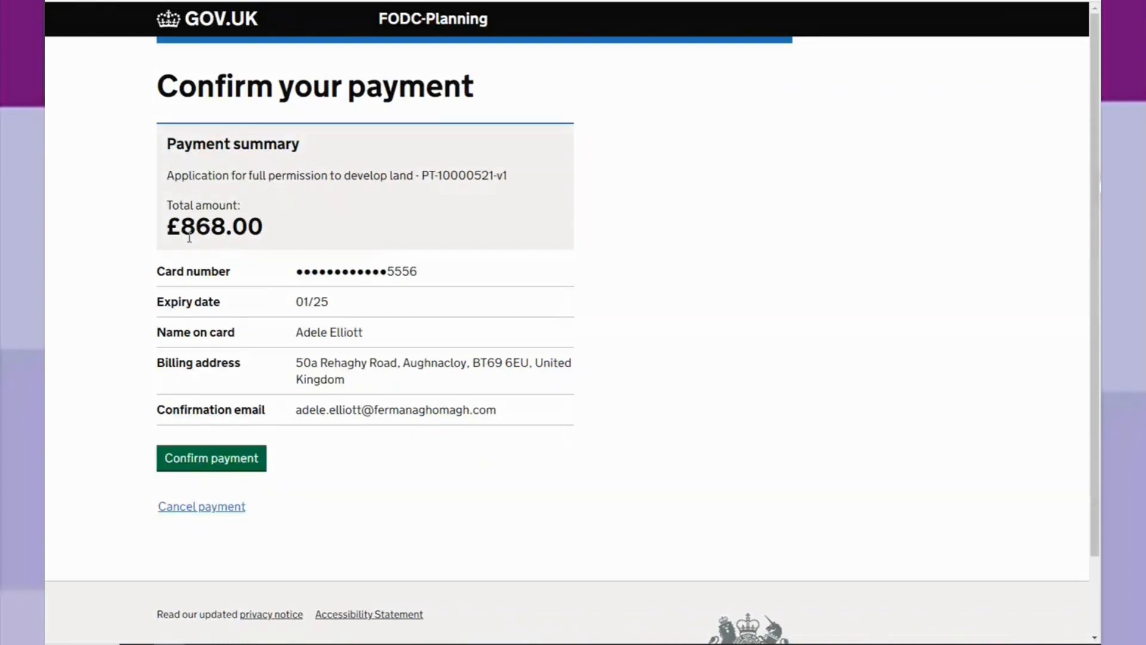
pyautogui.click(224, 464)
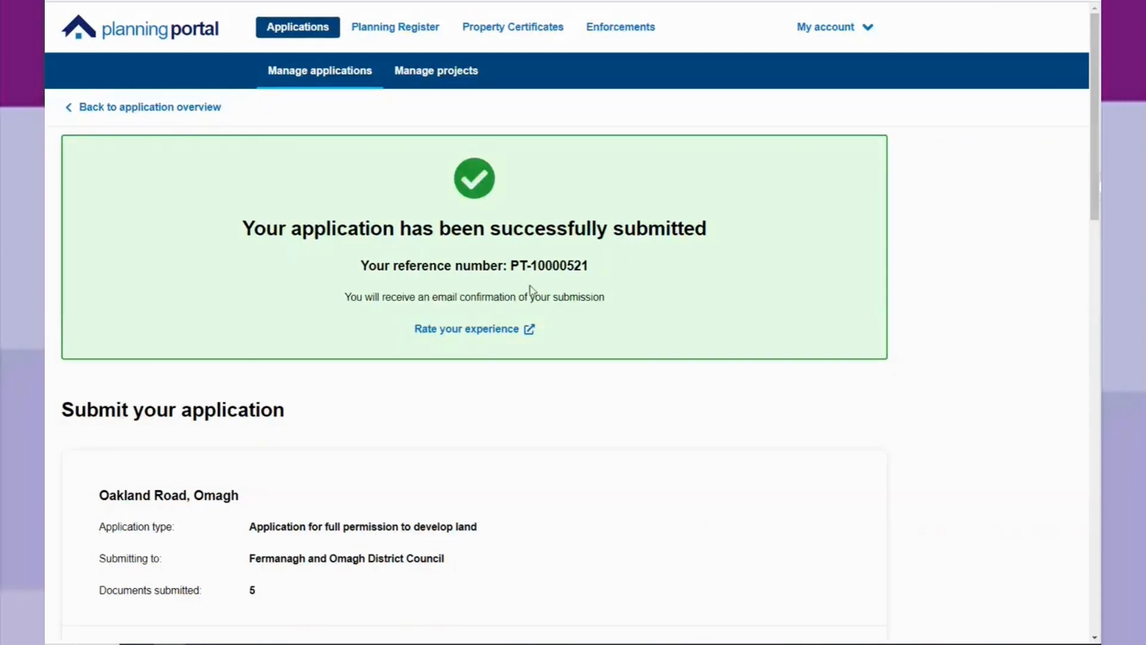
# Review the submission summary, amount paid and what happens next, and return to the application overview.
pyautogui.scroll(-2, 524, 292)
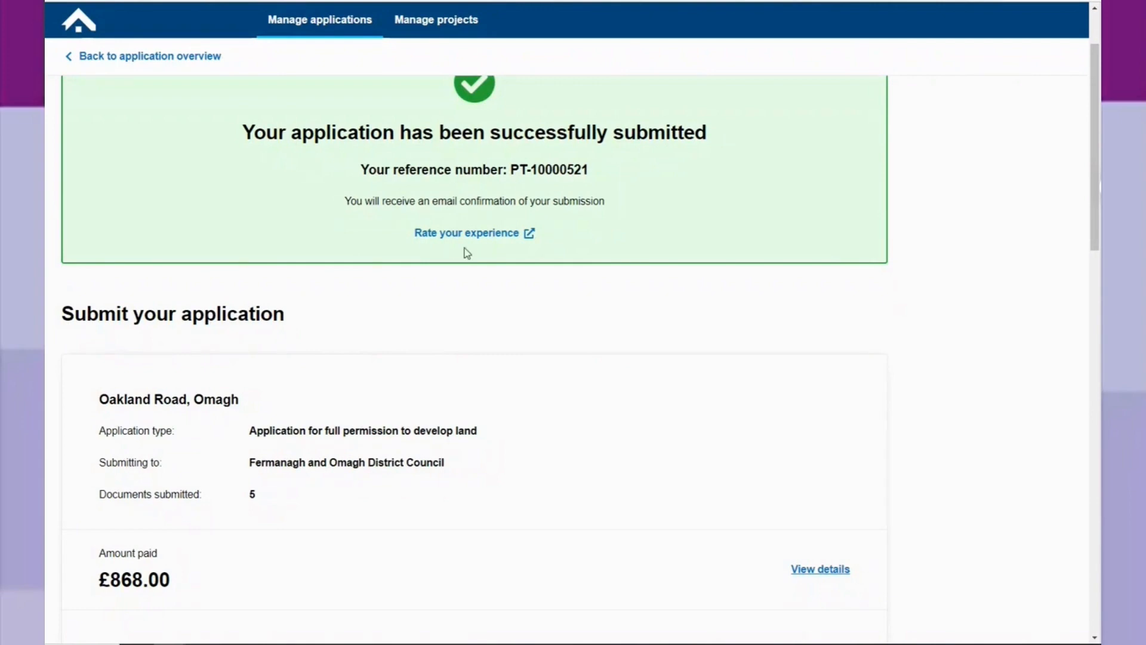
pyautogui.scroll(-2, 464, 258)
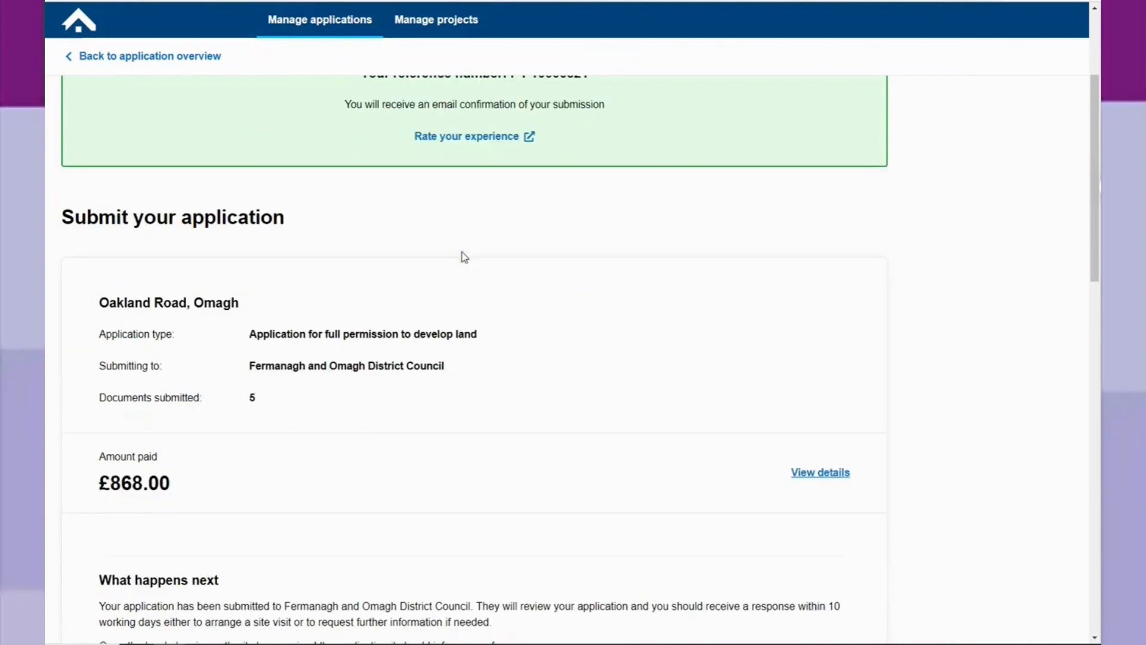
pyautogui.scroll(-3, 464, 257)
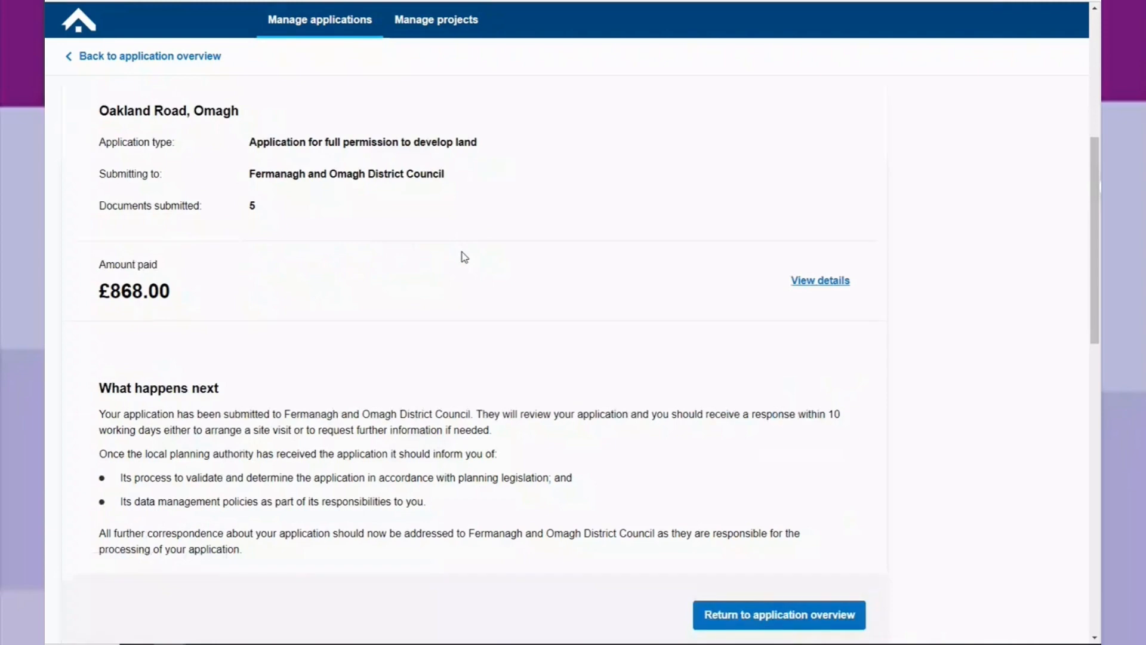
pyautogui.scroll(-2, 464, 258)
pyautogui.click(773, 529)
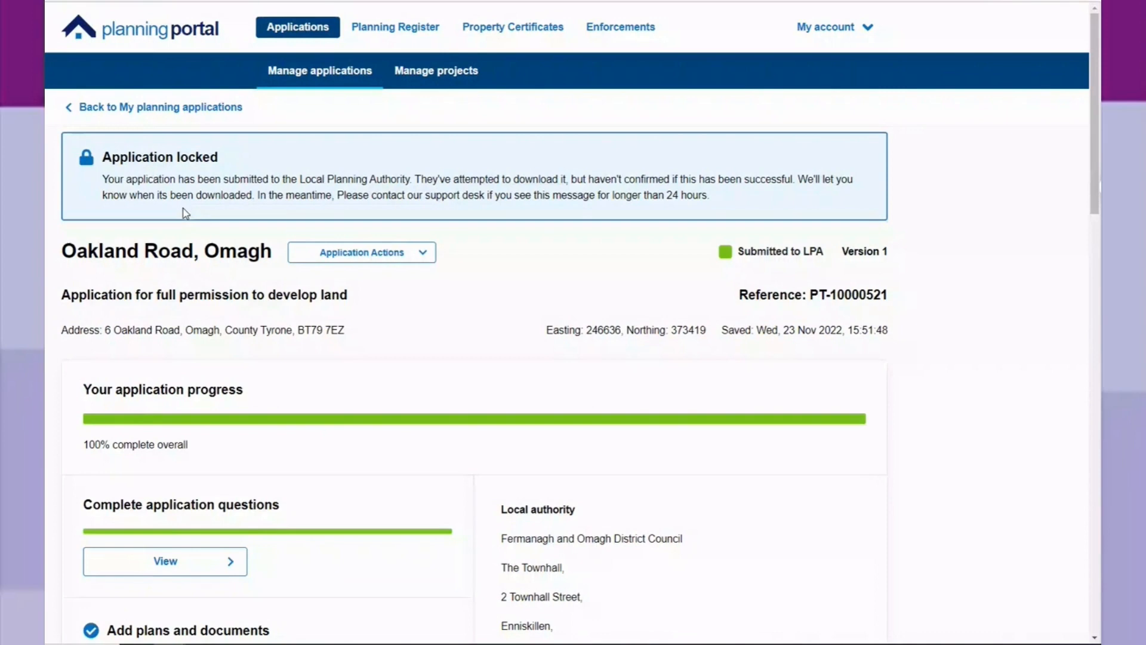
# Check the submitted application's progress on the overview, and switch to the Outlook window with the payment confirmation email.
pyautogui.scroll(-2, 182, 220)
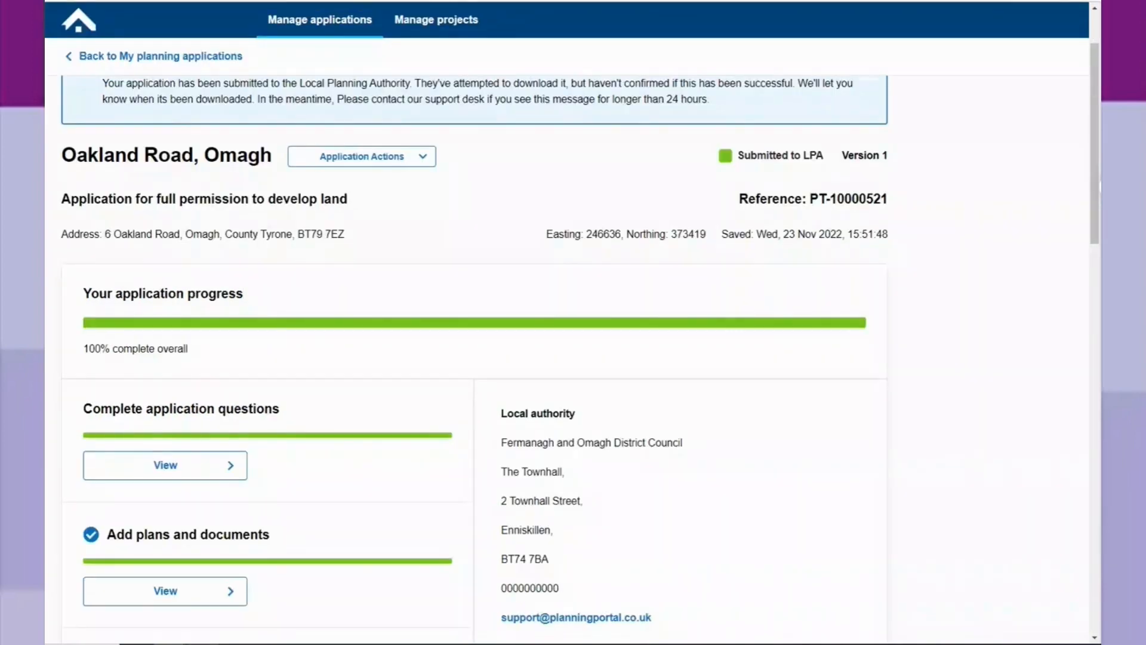
pyautogui.moveTo(169, 643)
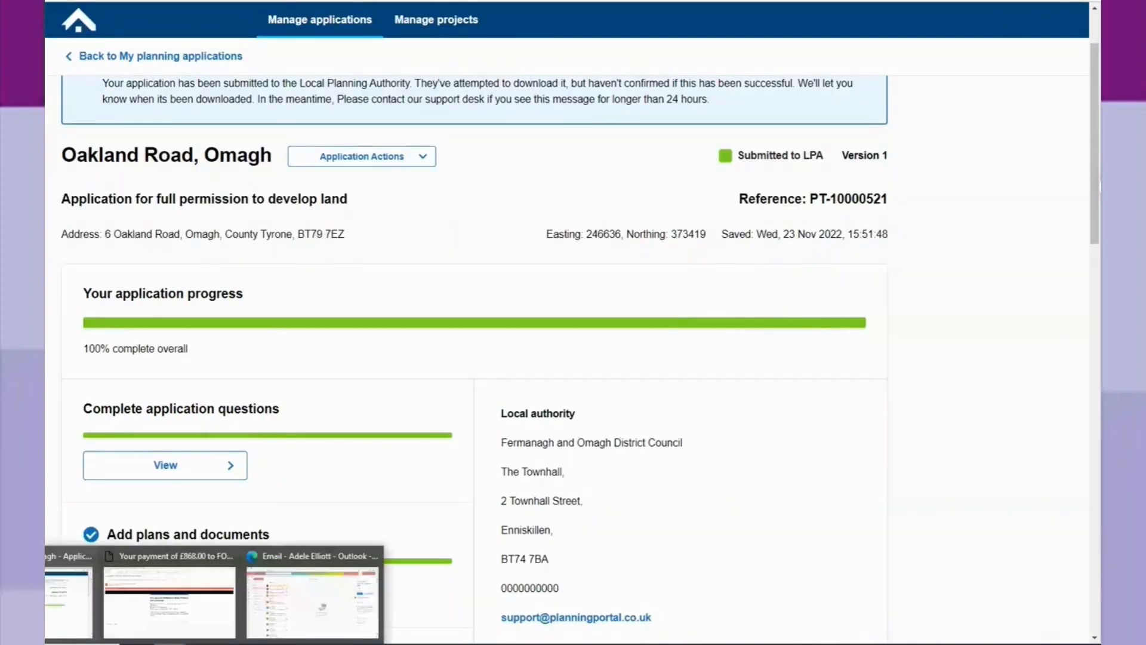
pyautogui.click(168, 591)
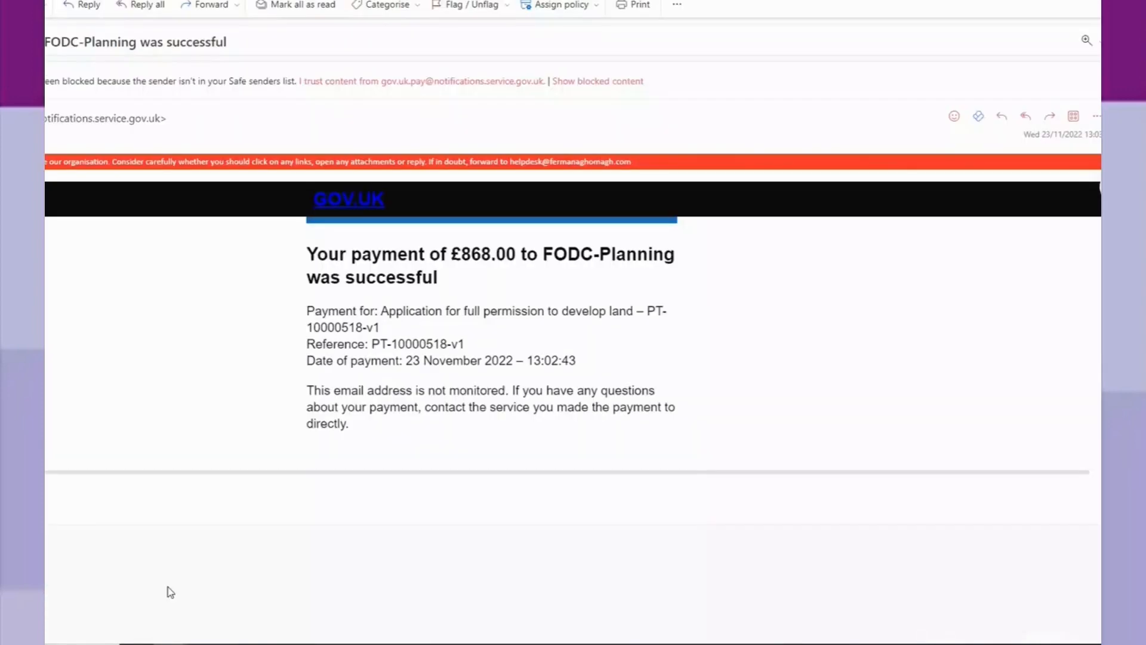